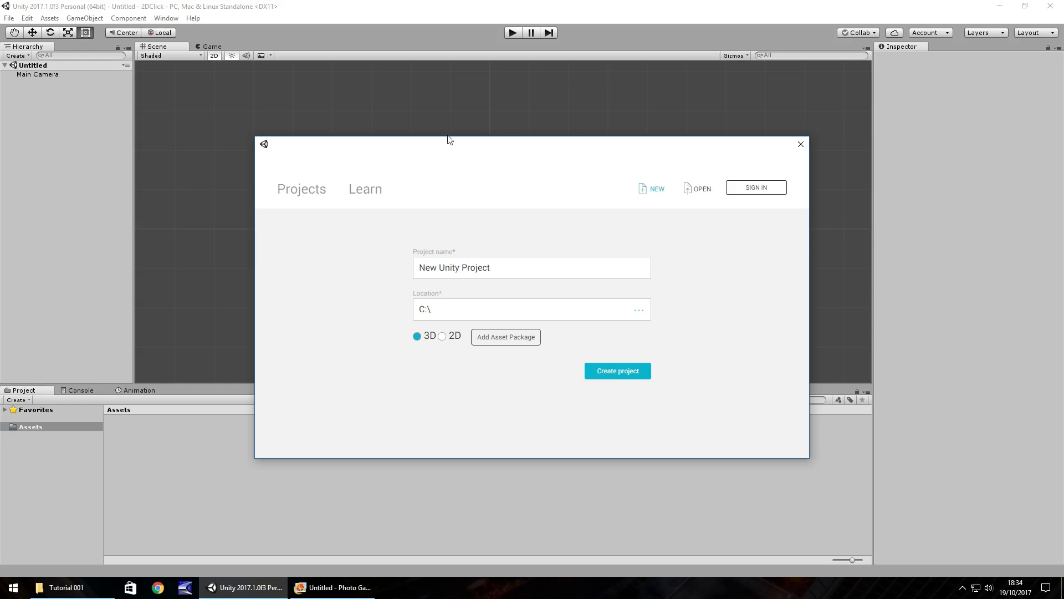
# View the picture of the Unity Download Assistant's component selection in Photo Gallery, and close it.
pyautogui.click(334, 589)
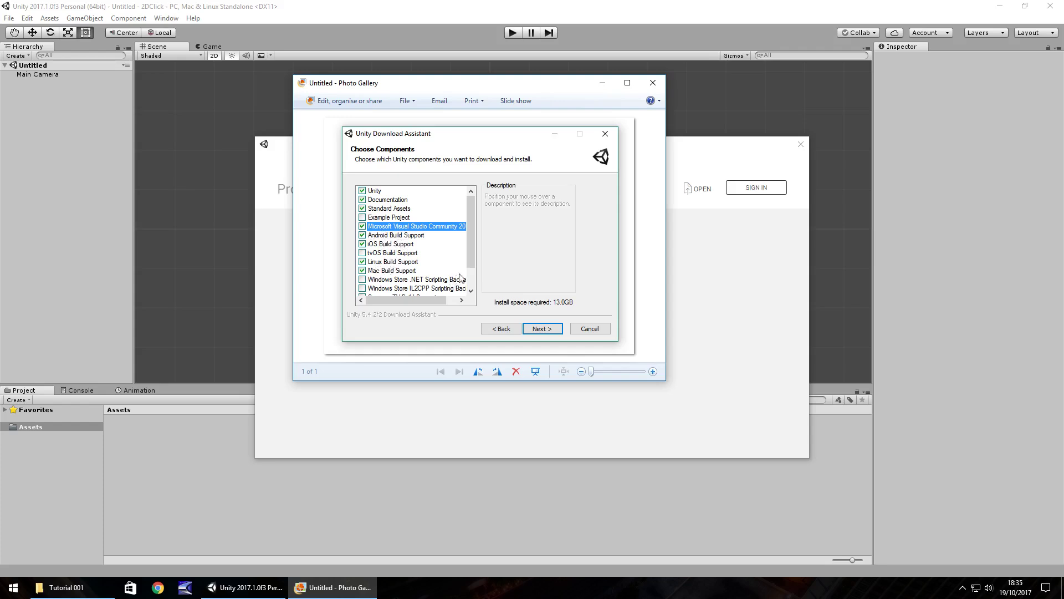
pyautogui.click(653, 83)
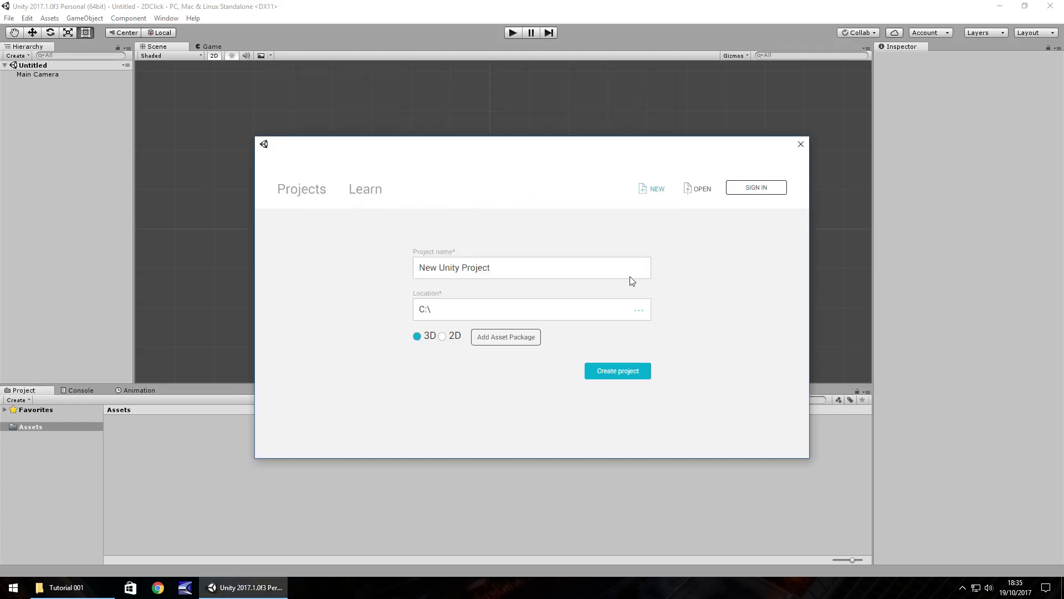
pyautogui.click(523, 267)
pyautogui.moveTo(491, 268); pyautogui.dragTo(406, 268)
pyautogui.write('2D clicker')
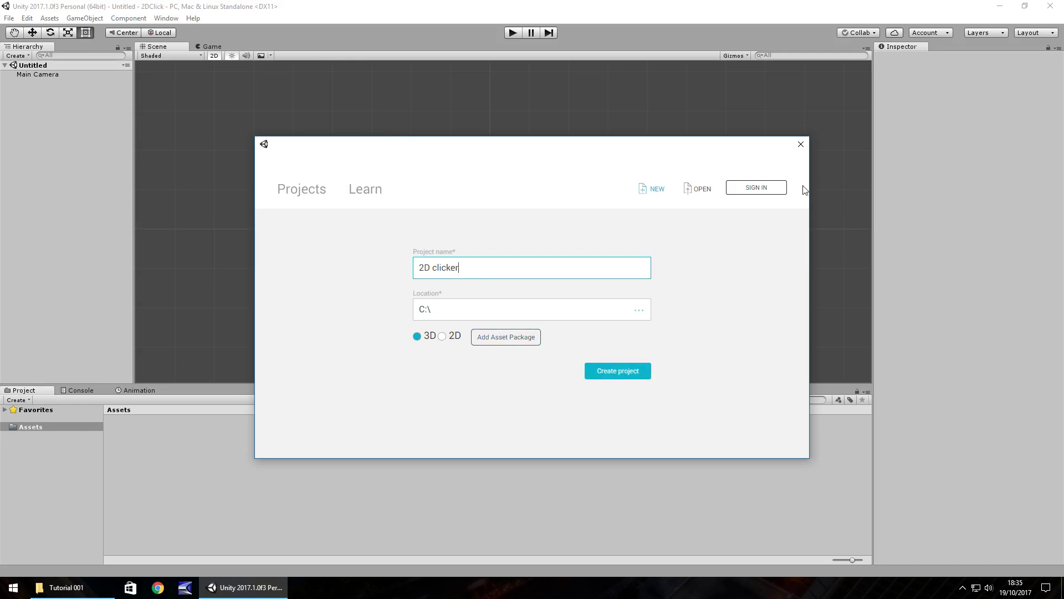
pyautogui.click(800, 145)
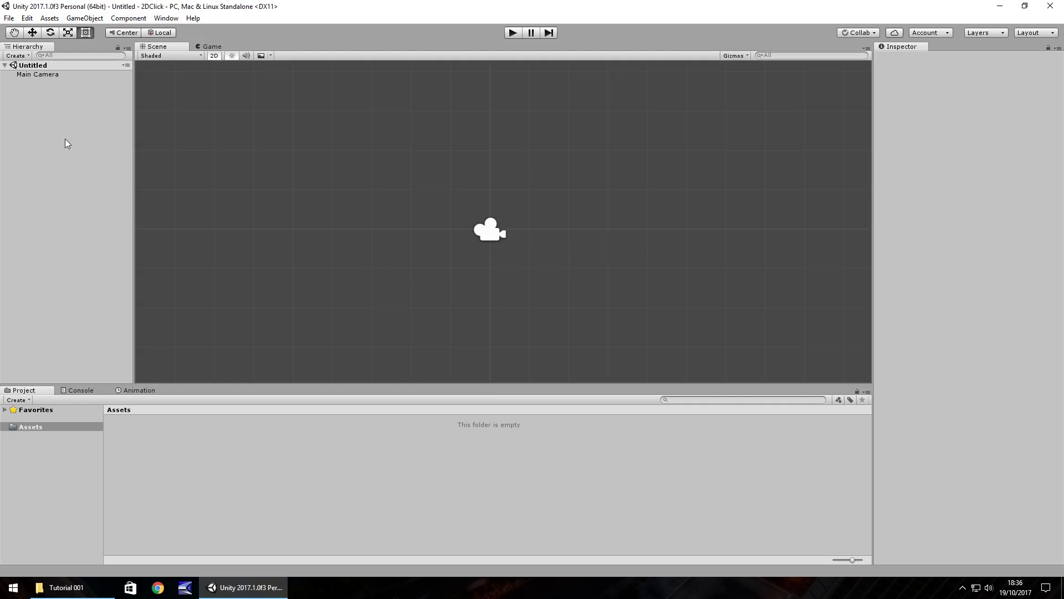
# Select the Main Camera and activate the Move tool.
pyautogui.click(28, 76)
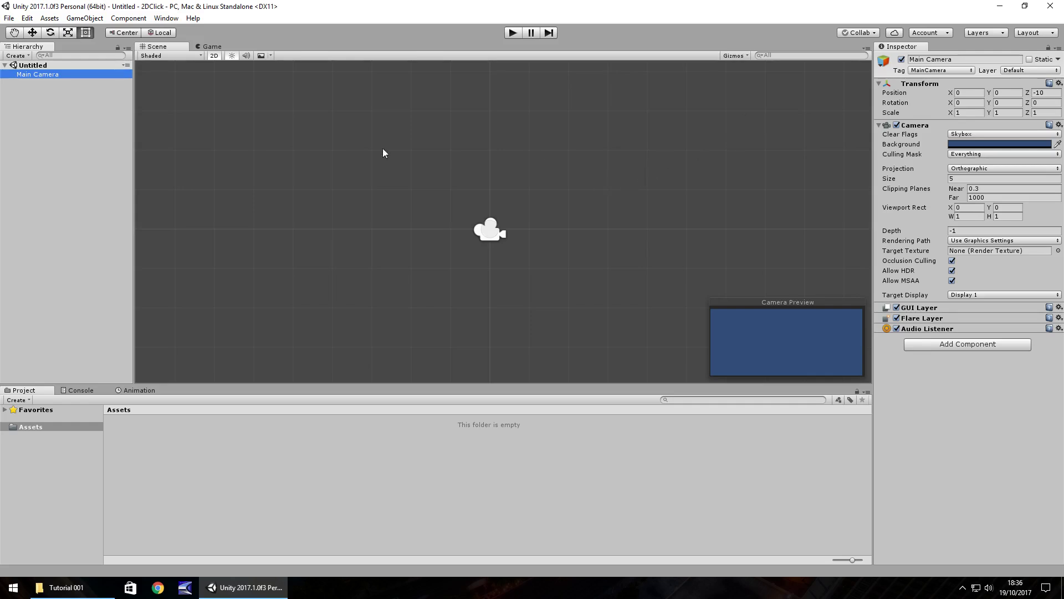
pyautogui.click(502, 235)
pyautogui.click(483, 237)
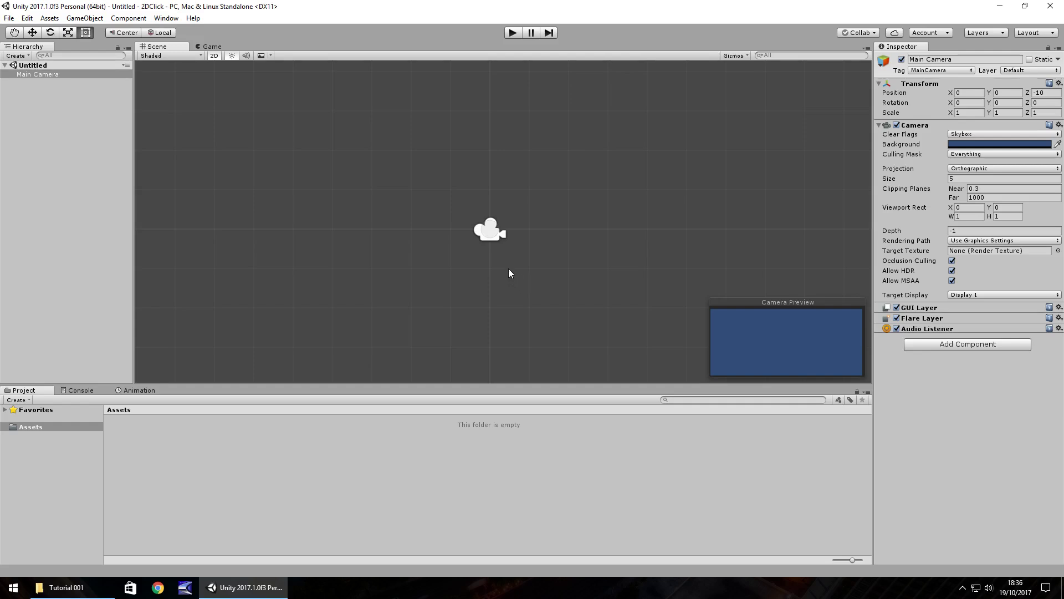
pyautogui.click(32, 35)
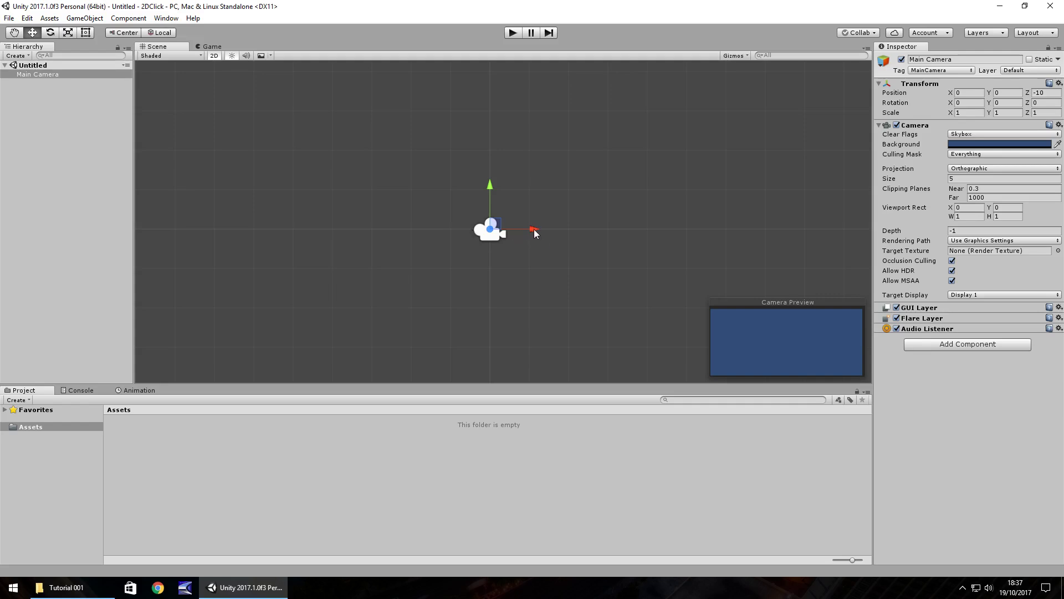
# Move the Main Camera to about X -0.48, Y 1.44 in the scene, and undo the moves.
pyautogui.moveTo(536, 233); pyautogui.dragTo(512, 238)
pyautogui.moveTo(471, 185); pyautogui.dragTo(467, 115)
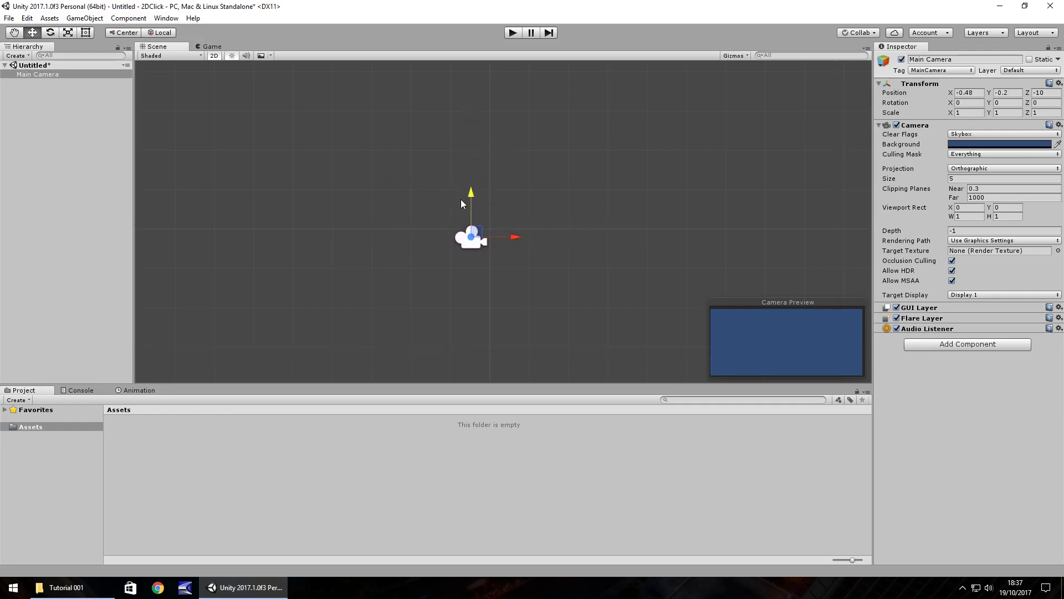
pyautogui.moveTo(460, 209); pyautogui.dragTo(443, 128)
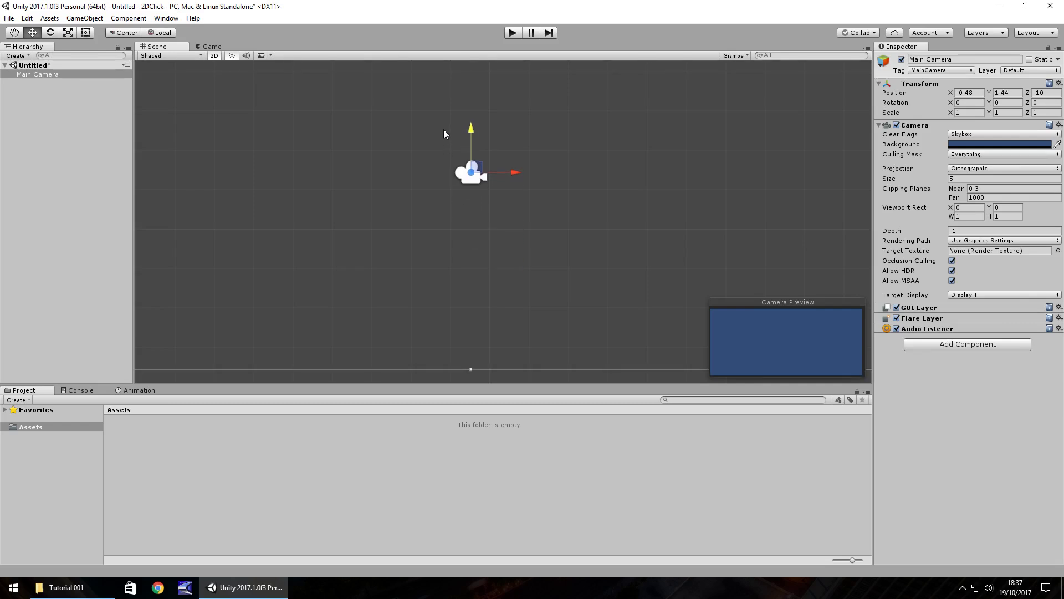
pyautogui.hotkey('ctrl', 'z')
pyautogui.hotkey('ctrl', 'z')
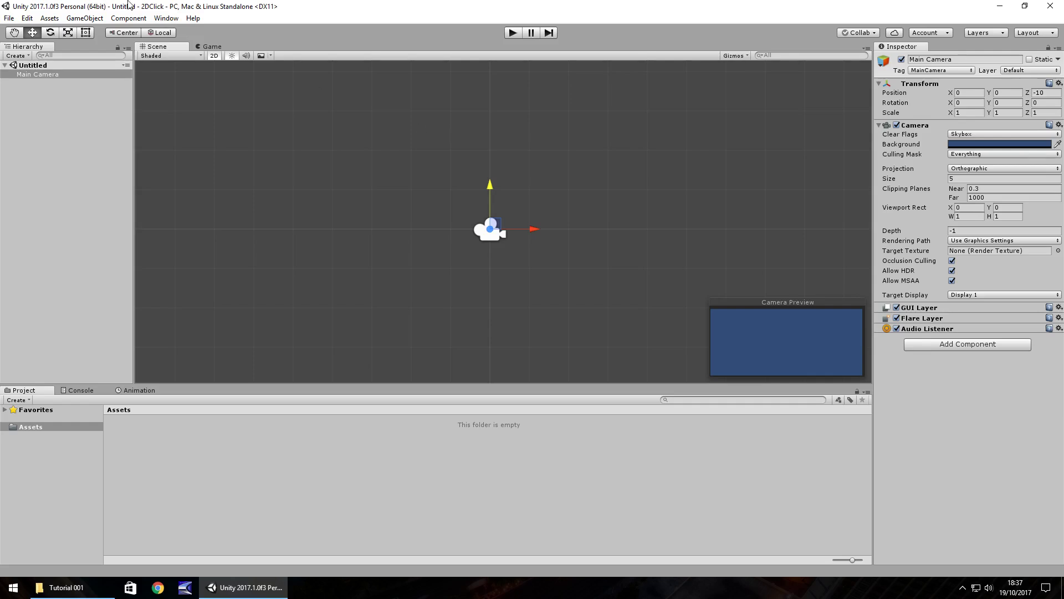
# Preview the camera's output in the Game view, and examine the camera's frame in the Scene view.
pyautogui.click(213, 47)
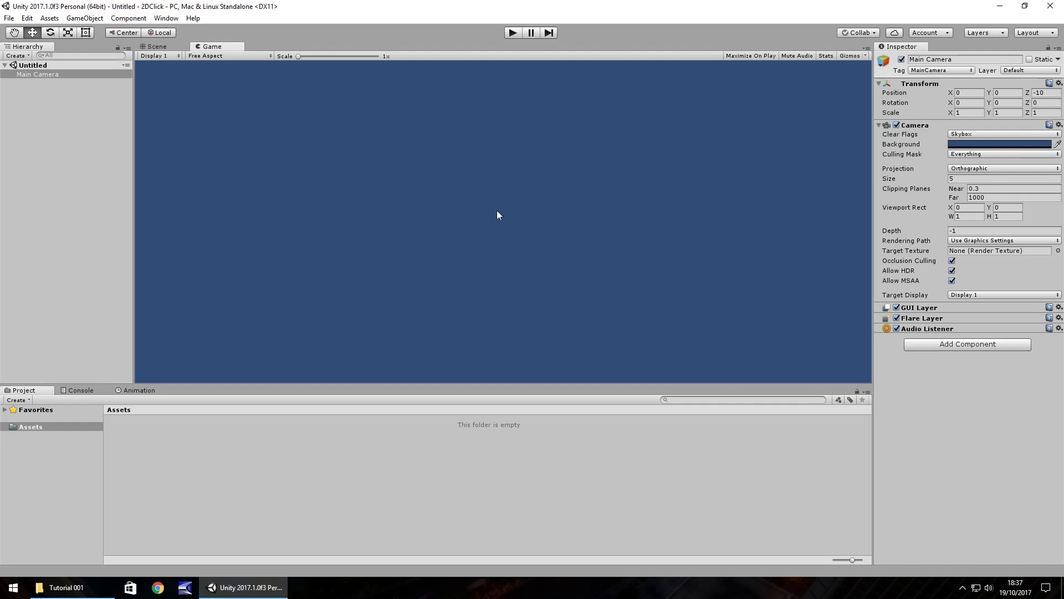
pyautogui.click(158, 49)
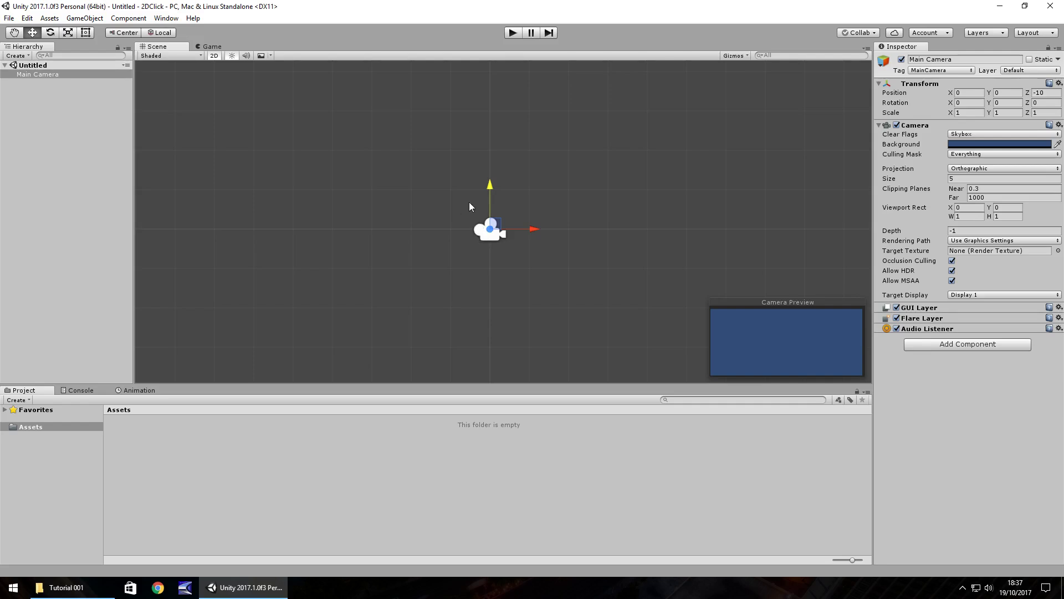
pyautogui.scroll(-5, 472, 205)
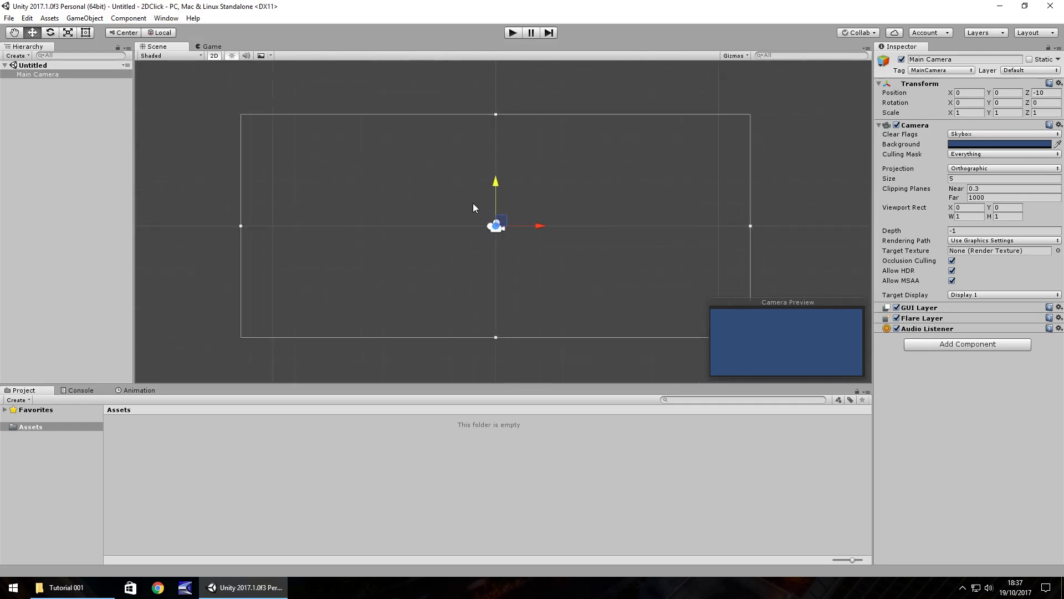
pyautogui.scroll(5, 474, 204)
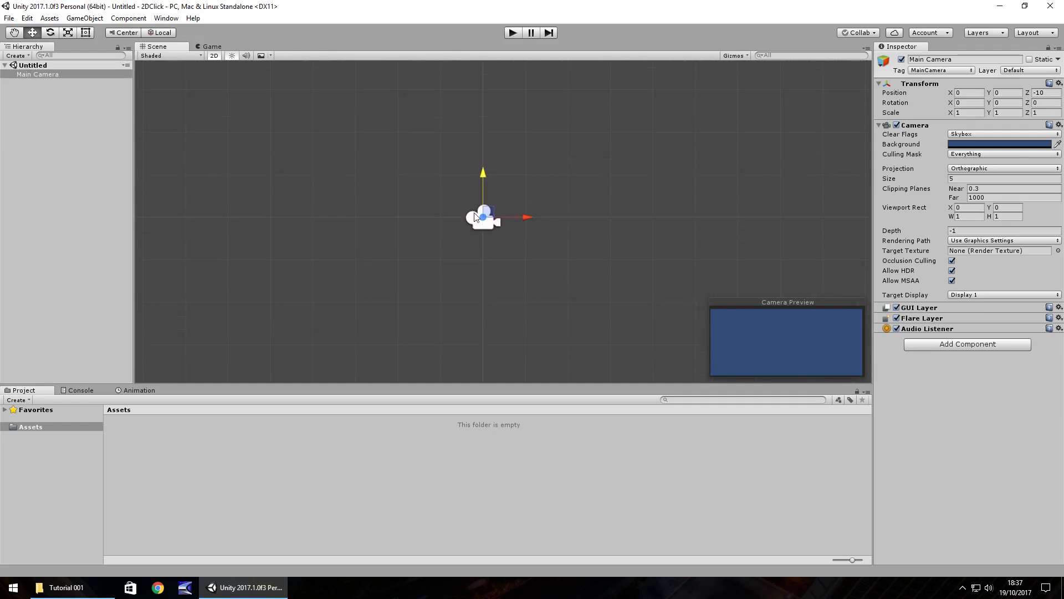
# Explore the scene around the camera's frame, and refocus the Scene view on the Main Camera.
pyautogui.press('Right')
pyautogui.press('Up')
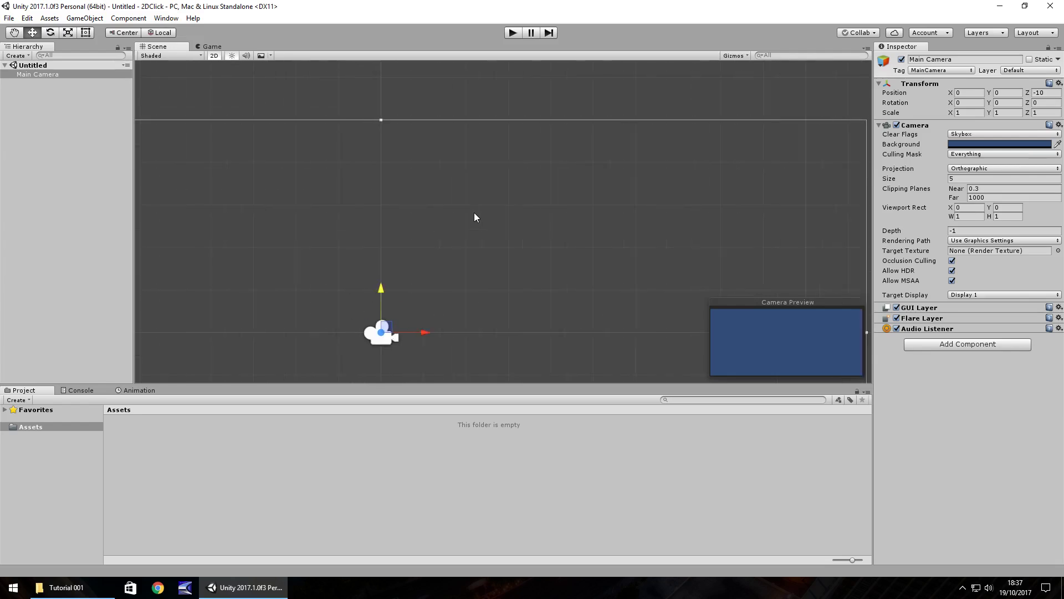
pyautogui.press('Left')
pyautogui.press('Down')
pyautogui.press('Right')
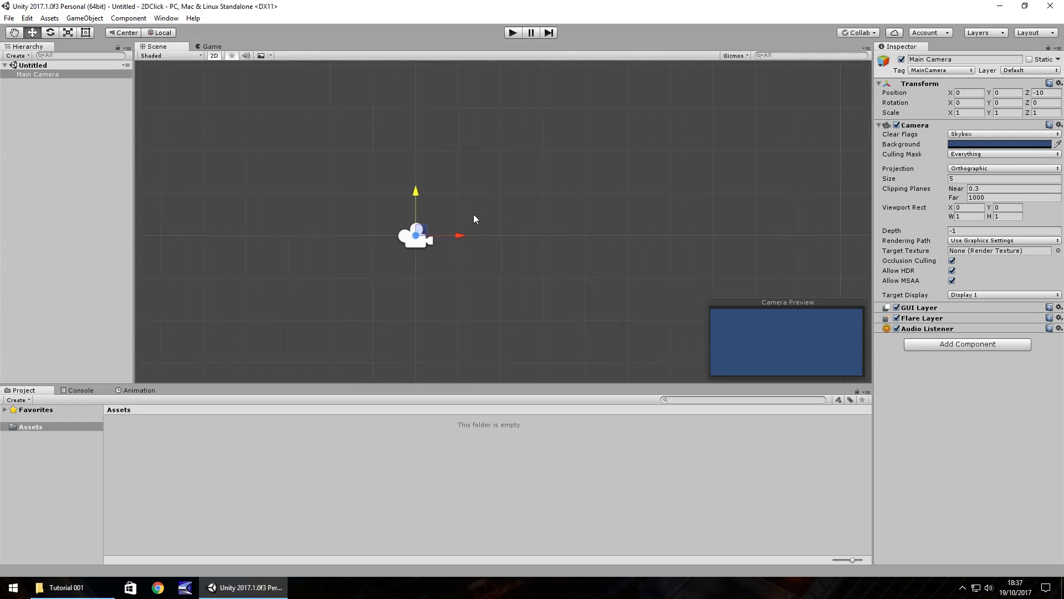
pyautogui.press('f')
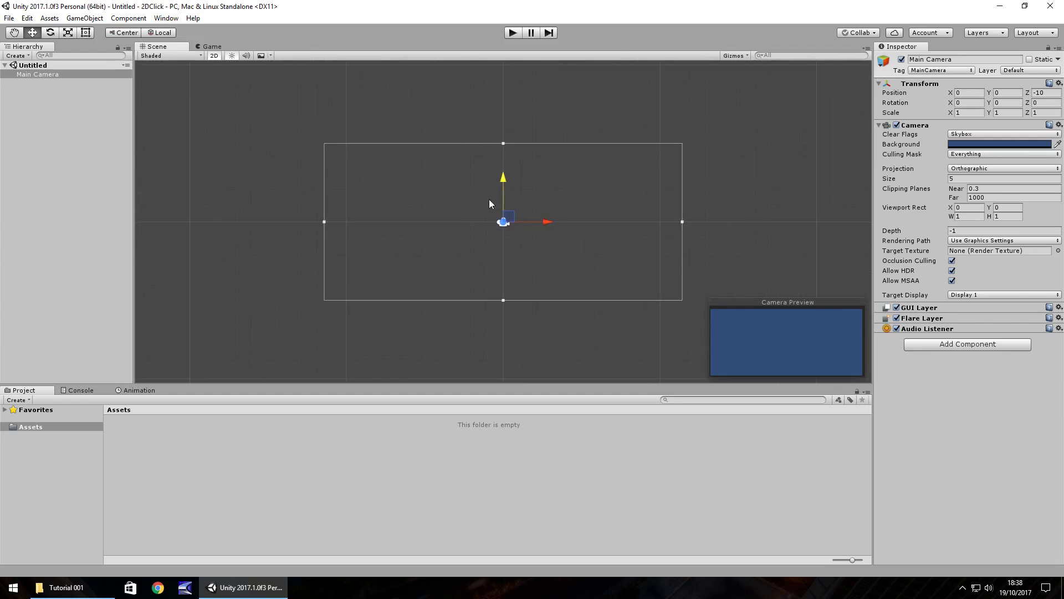
pyautogui.scroll(5, 483, 212)
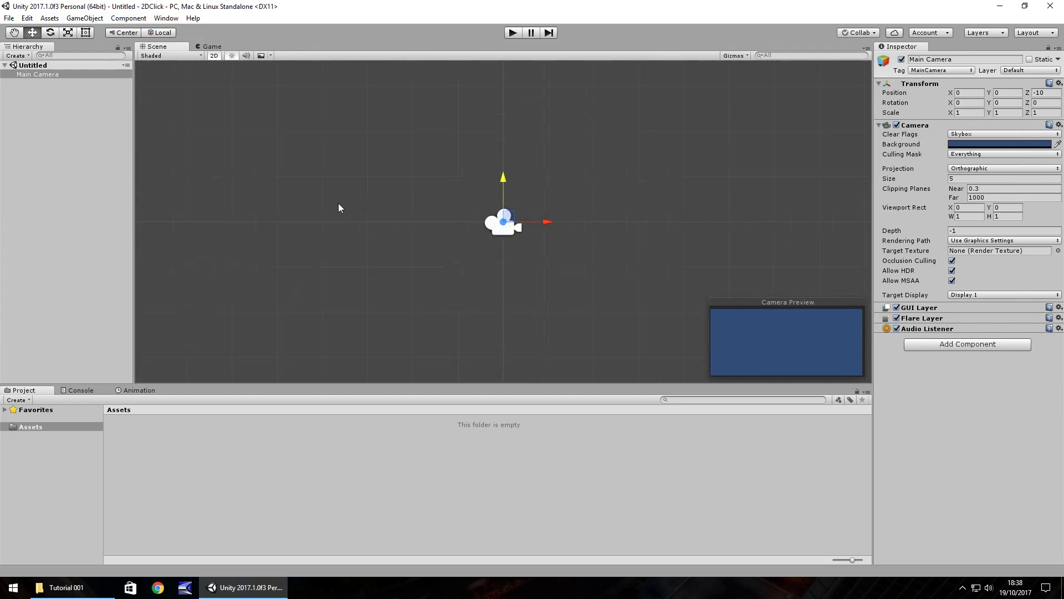
pyautogui.moveTo(299, 216); pyautogui.dragTo(774, 219, button='middle')
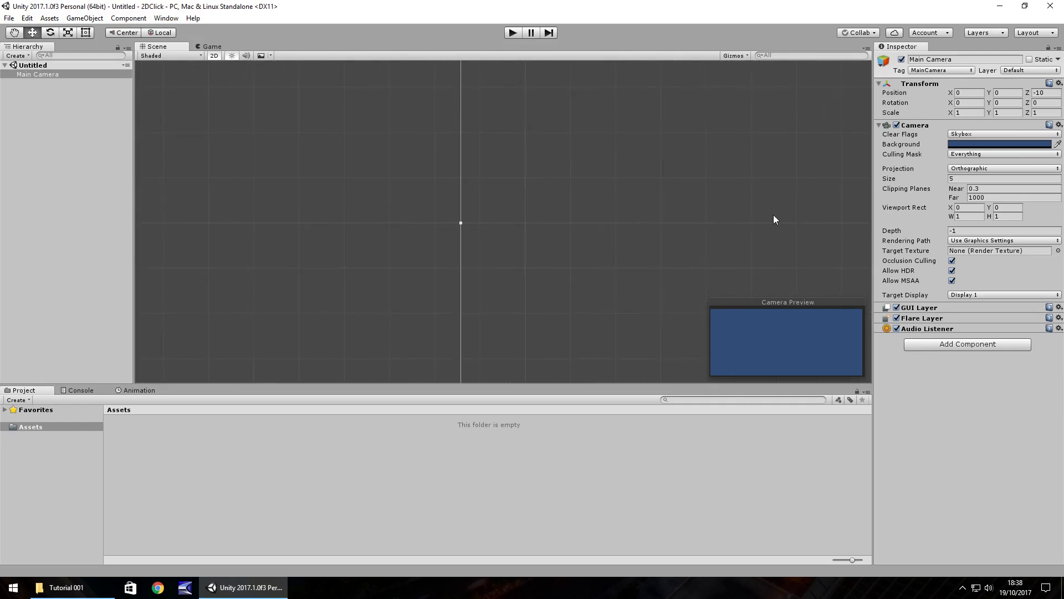
pyautogui.doubleClick(35, 72)
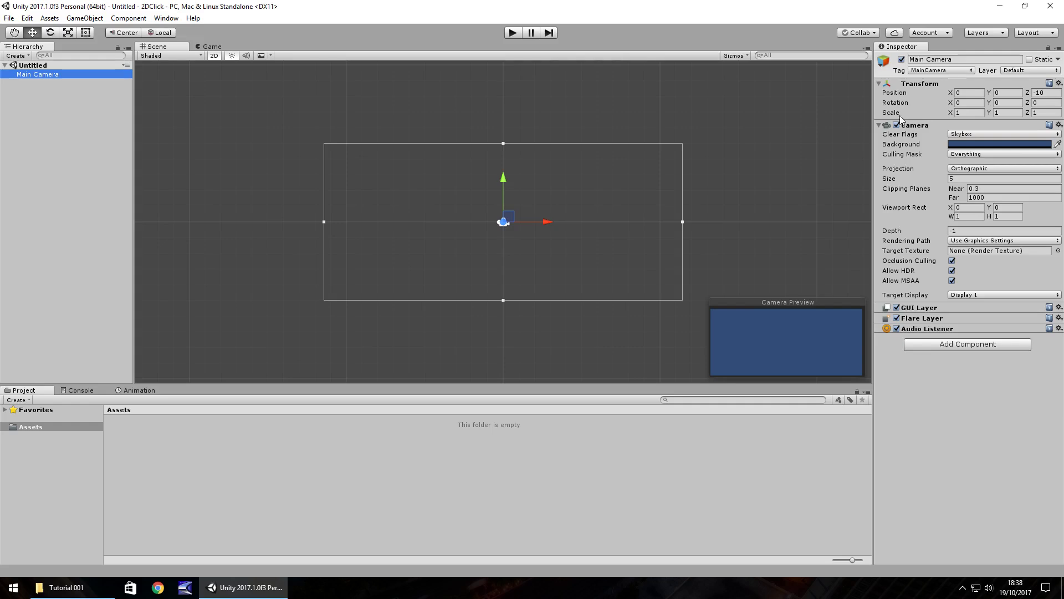
# Try the Main Camera at position X 10 and other X values, and reset X to 0.
pyautogui.click(973, 94)
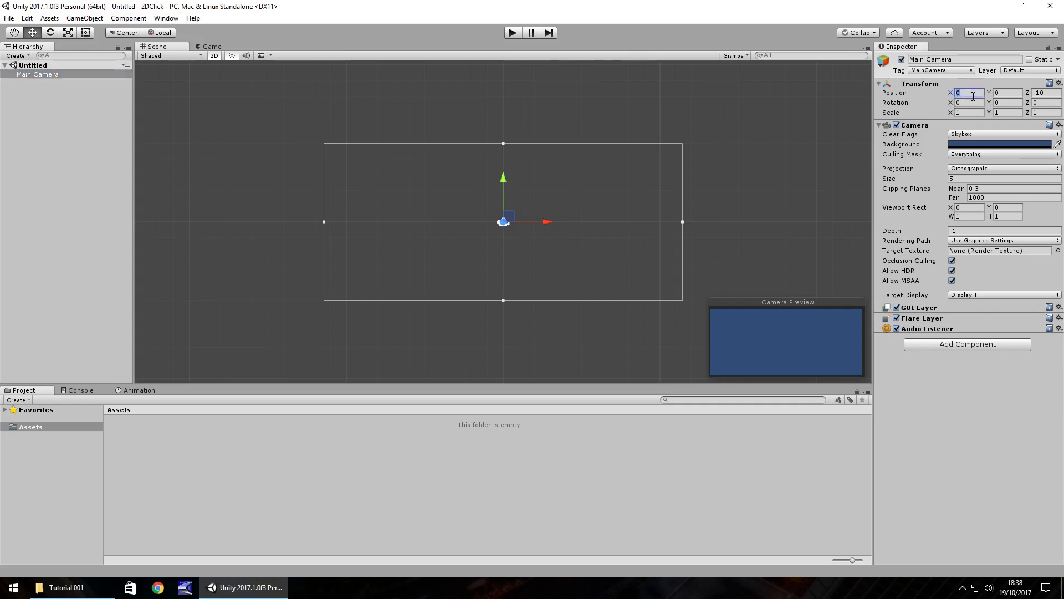
pyautogui.write('10')
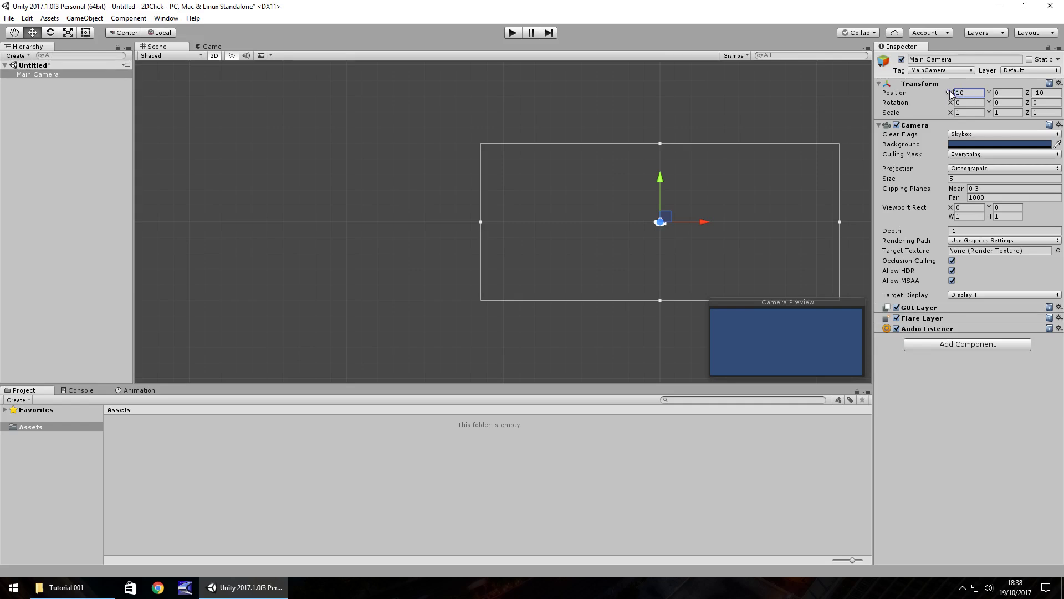
pyautogui.moveTo(951, 93); pyautogui.dragTo(812, 114)
pyautogui.click(971, 92)
pyautogui.write('0')
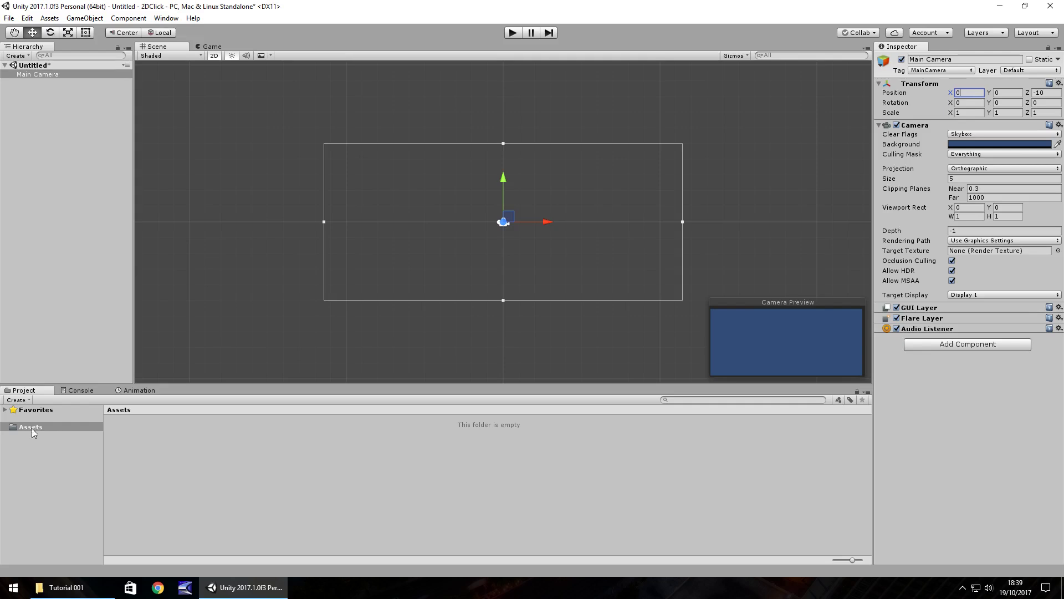
# Look over the Console, the Animation window and the choices for adding windows, and return to the project's assets.
pyautogui.click(80, 390)
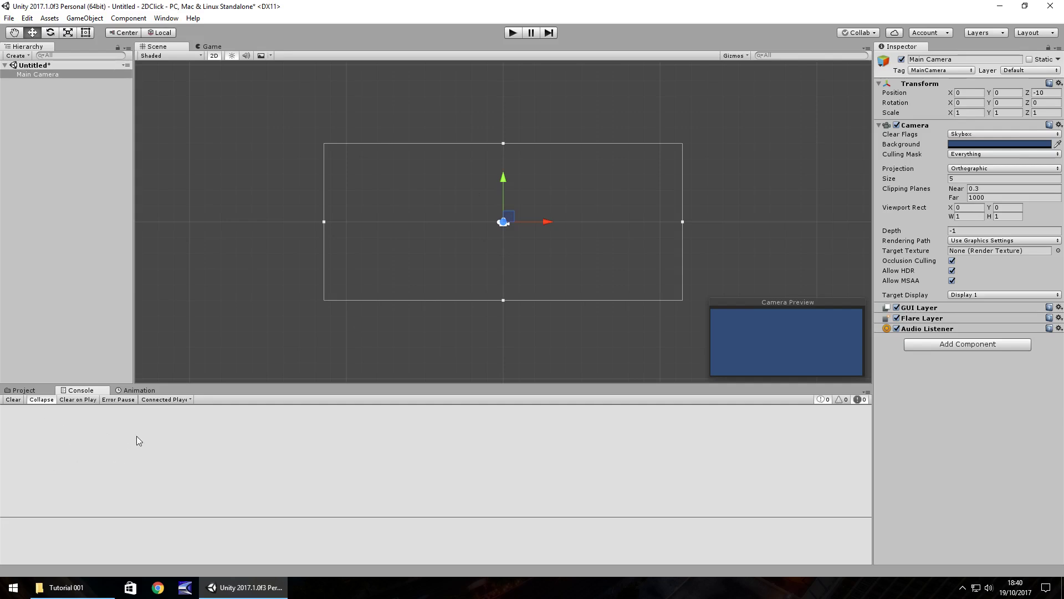
pyautogui.click(143, 390)
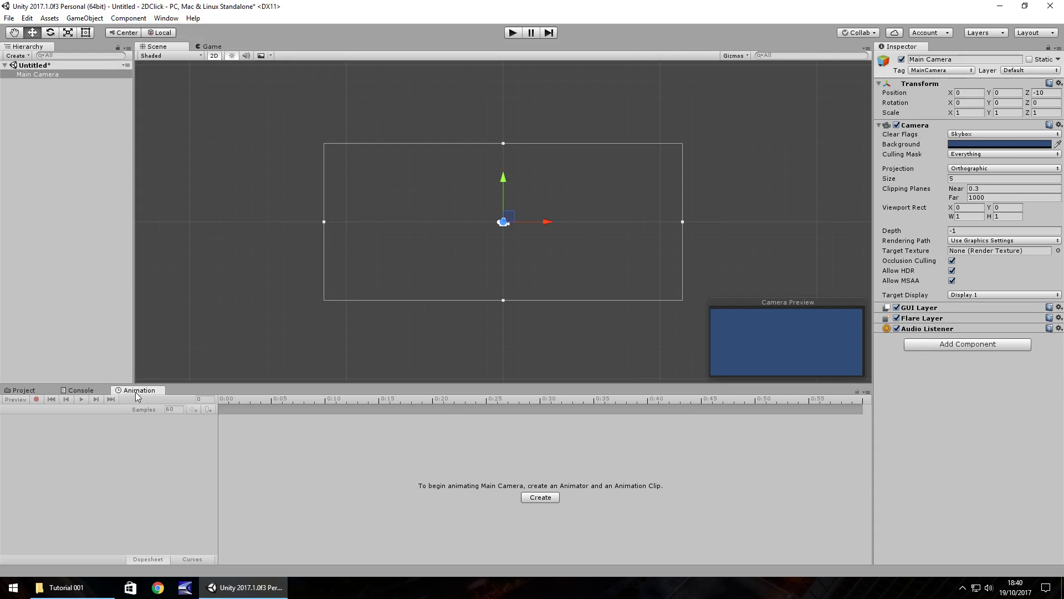
pyautogui.click(868, 392)
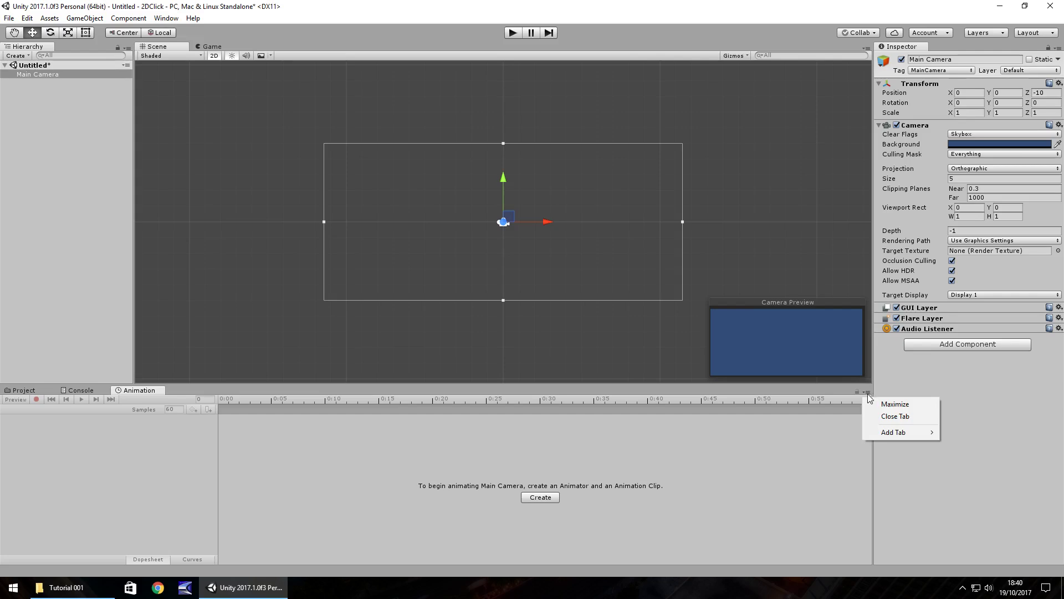
pyautogui.moveTo(903, 433)
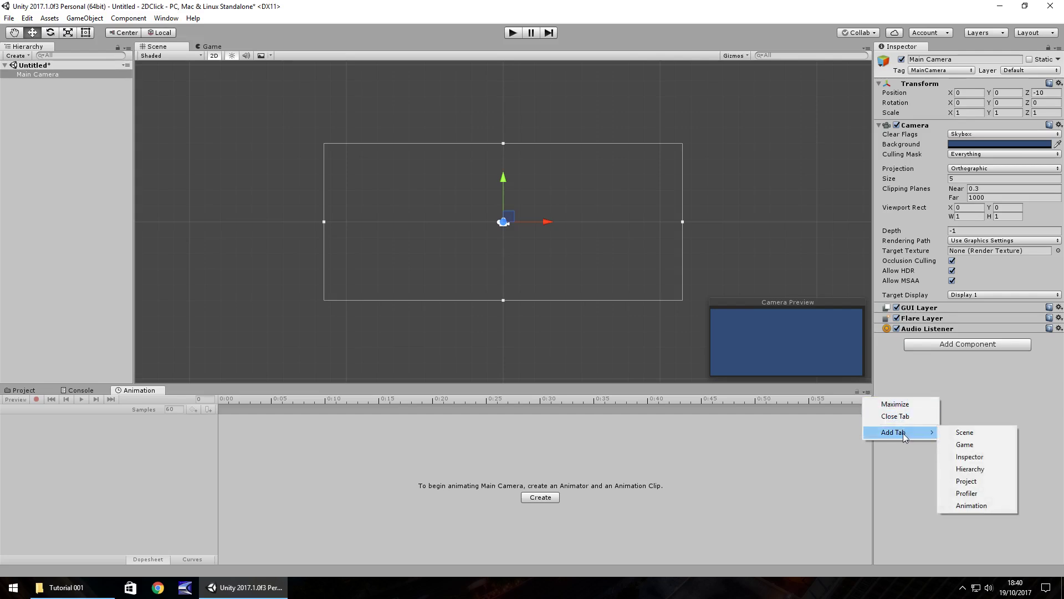
pyautogui.click(991, 507)
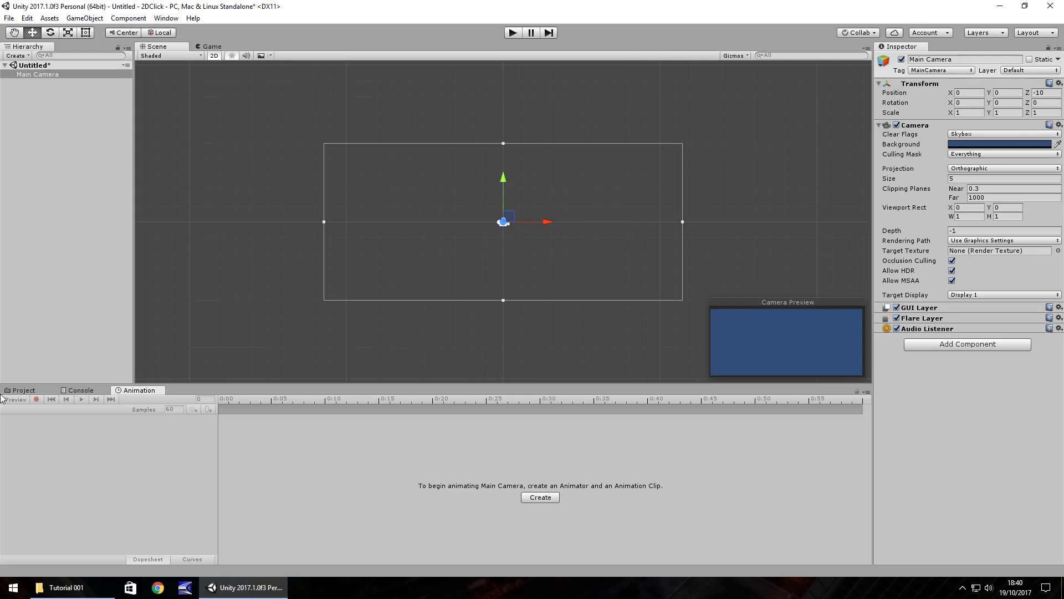
pyautogui.click(22, 390)
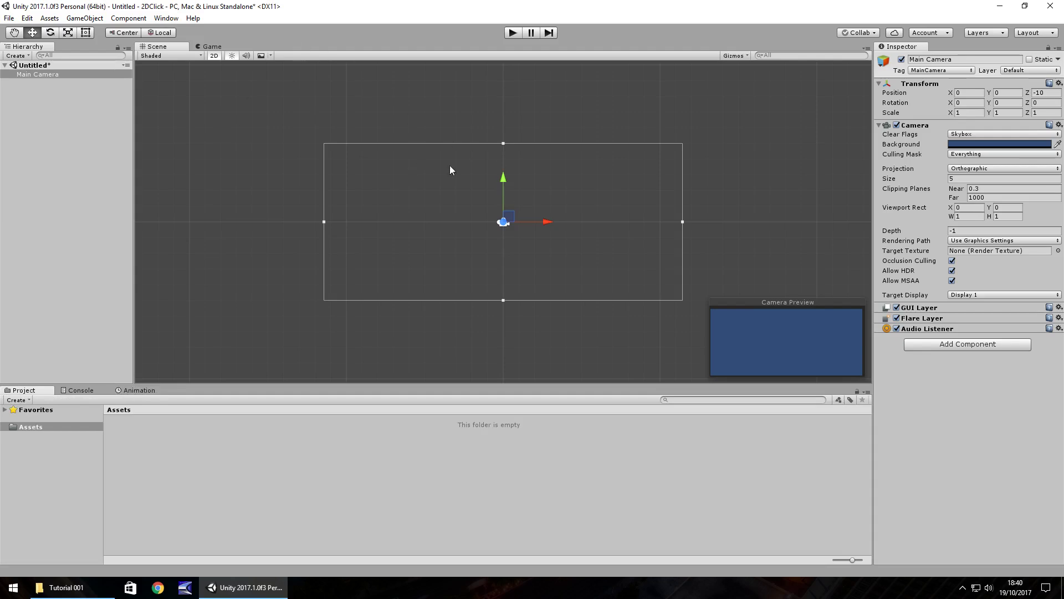
# Dock the Animation window beside the Game view, and move the Game view next to the Console.
pyautogui.click(140, 390)
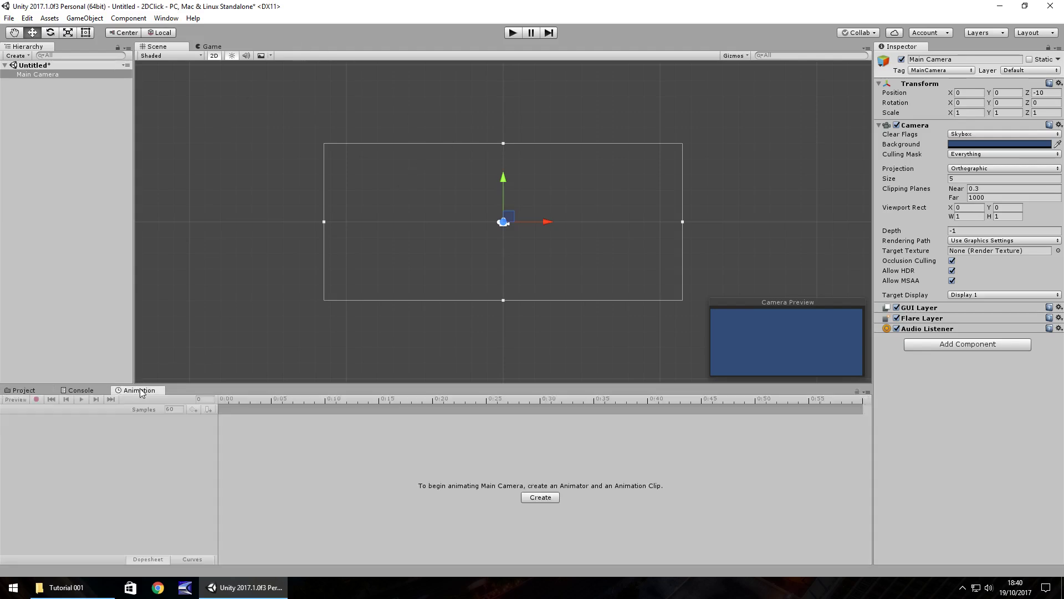
pyautogui.moveTo(141, 392); pyautogui.dragTo(231, 287)
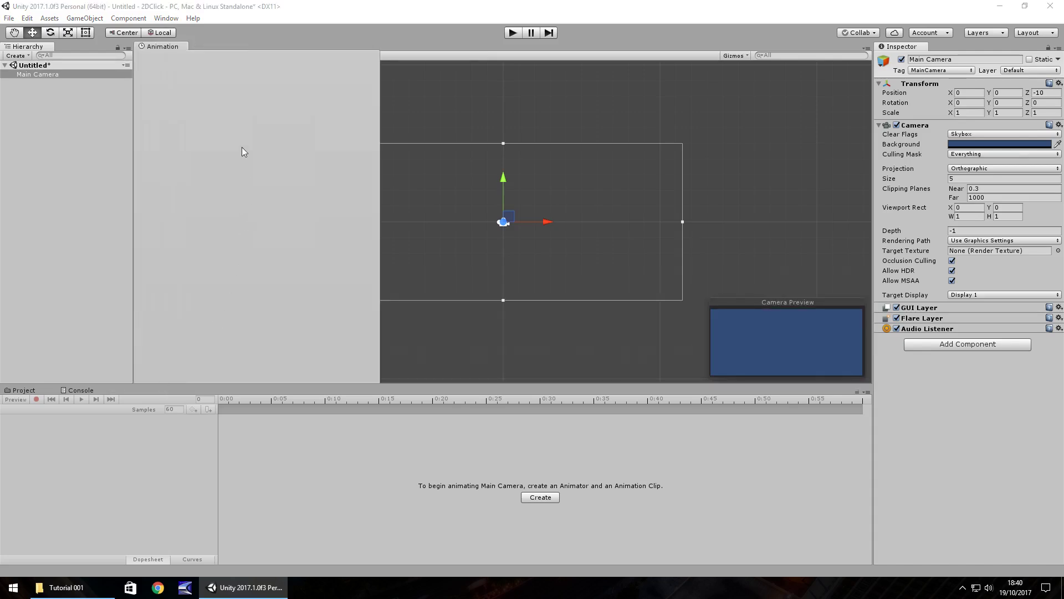
pyautogui.moveTo(242, 143); pyautogui.dragTo(248, 48)
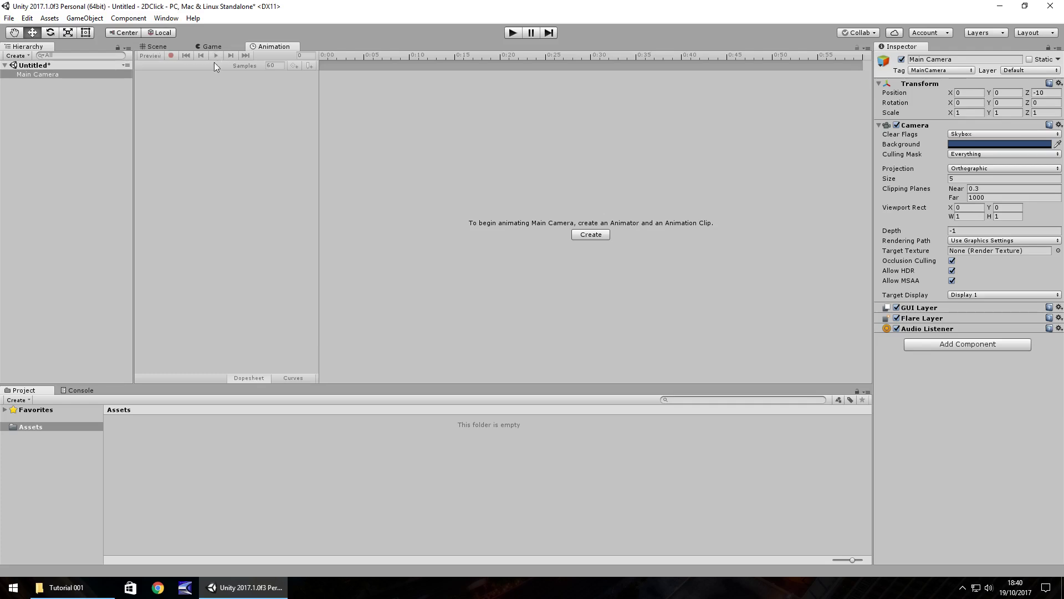
pyautogui.moveTo(212, 48); pyautogui.dragTo(183, 159)
pyautogui.moveTo(146, 332); pyautogui.dragTo(125, 388)
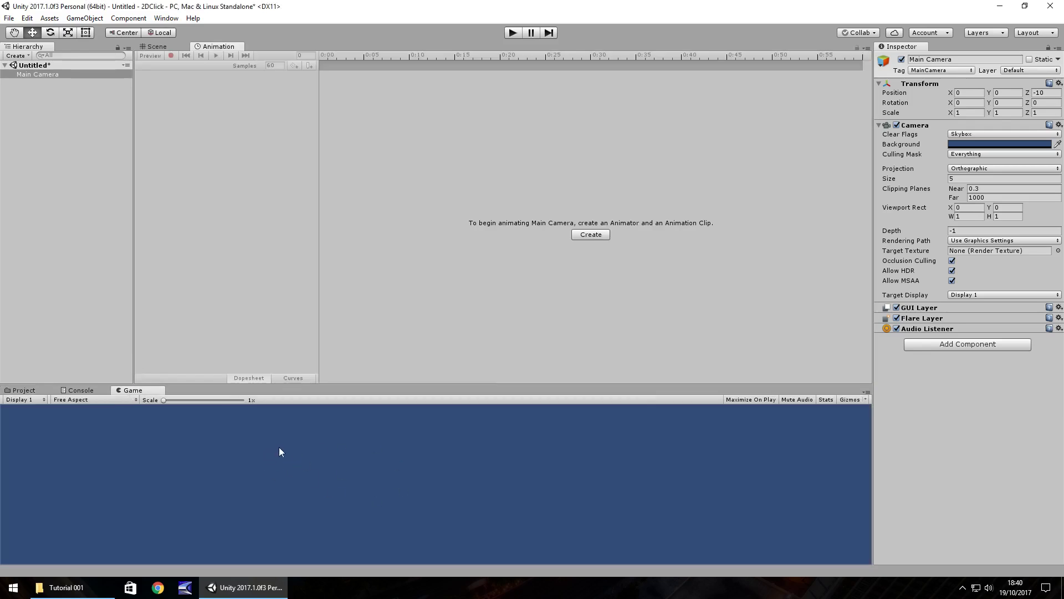
# Dock Animation back beside the Console and Game beside Scene, and redisplay the Scene view and project assets.
pyautogui.moveTo(214, 46); pyautogui.dragTo(187, 360)
pyautogui.moveTo(162, 275); pyautogui.dragTo(165, 394)
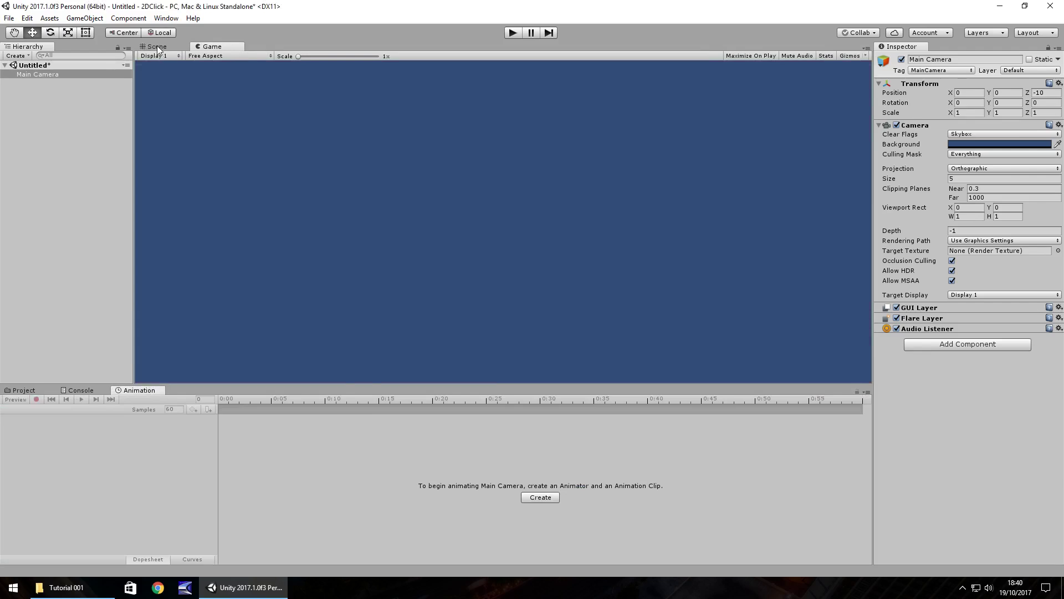
pyautogui.click(158, 47)
pyautogui.click(24, 390)
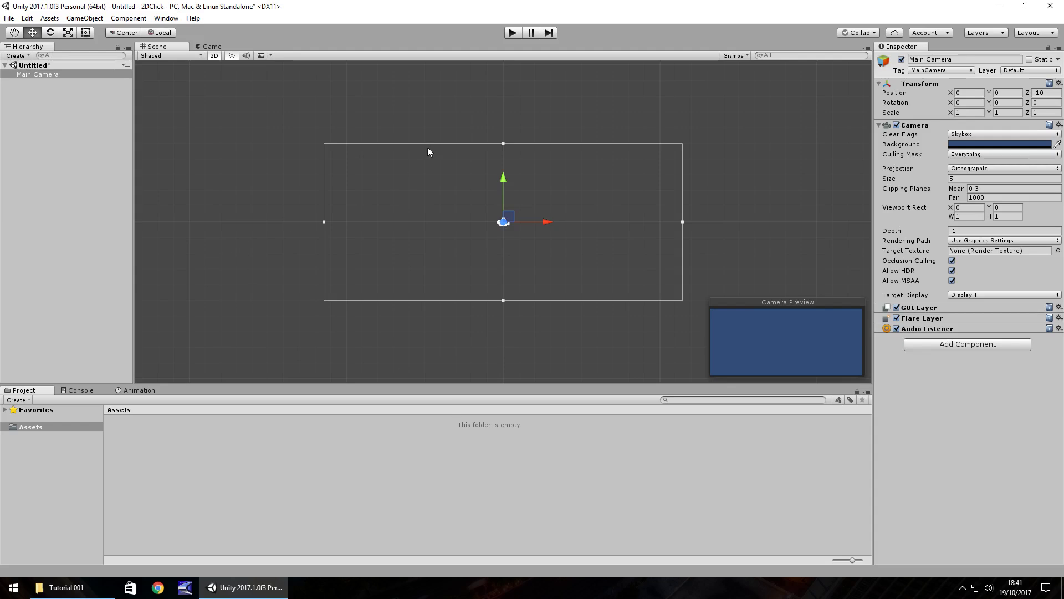
# Look over the build settings for the desktop, iOS, Android, Xbox One and PS Vita platforms without switching platform, and close them.
pyautogui.click(15, 22)
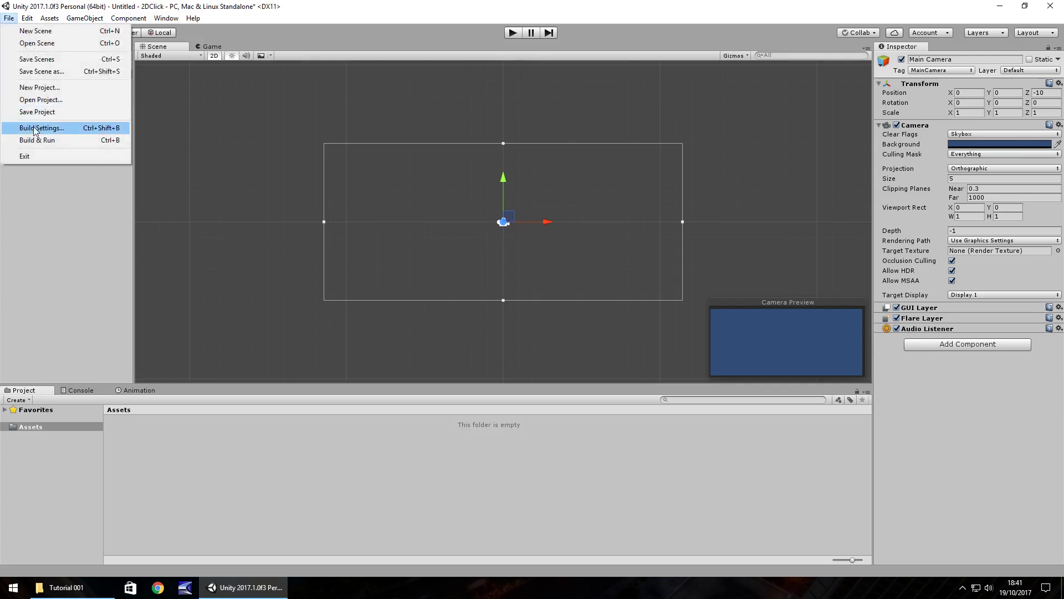
pyautogui.click(86, 129)
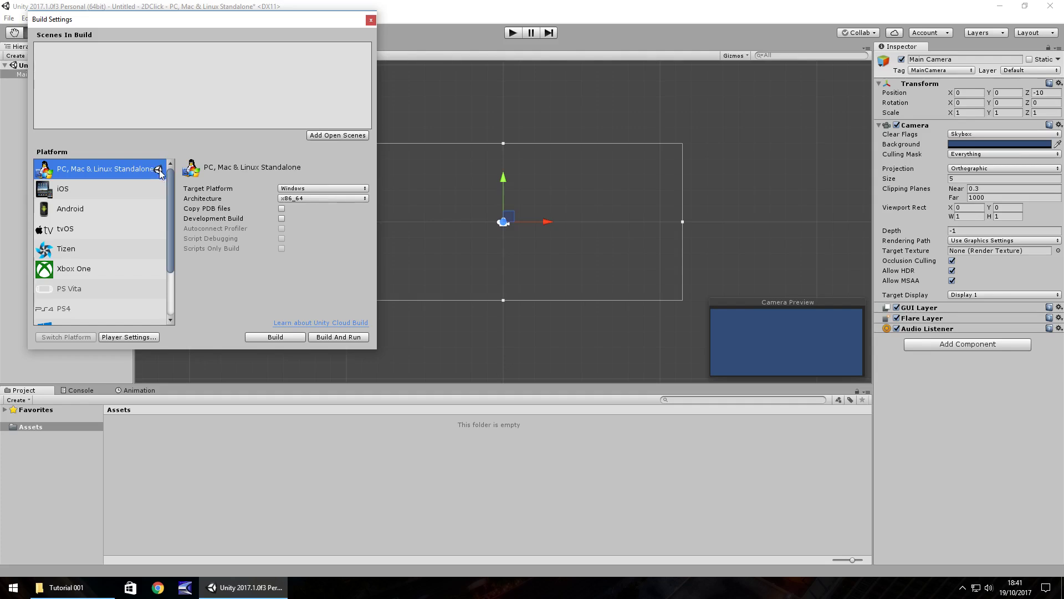
pyautogui.click(82, 192)
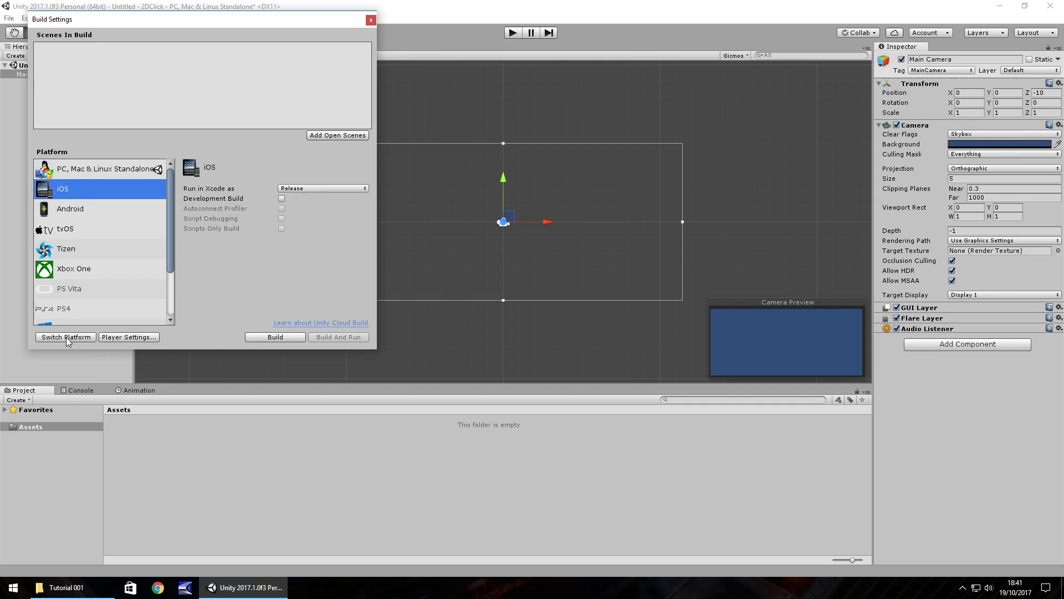
pyautogui.click(83, 209)
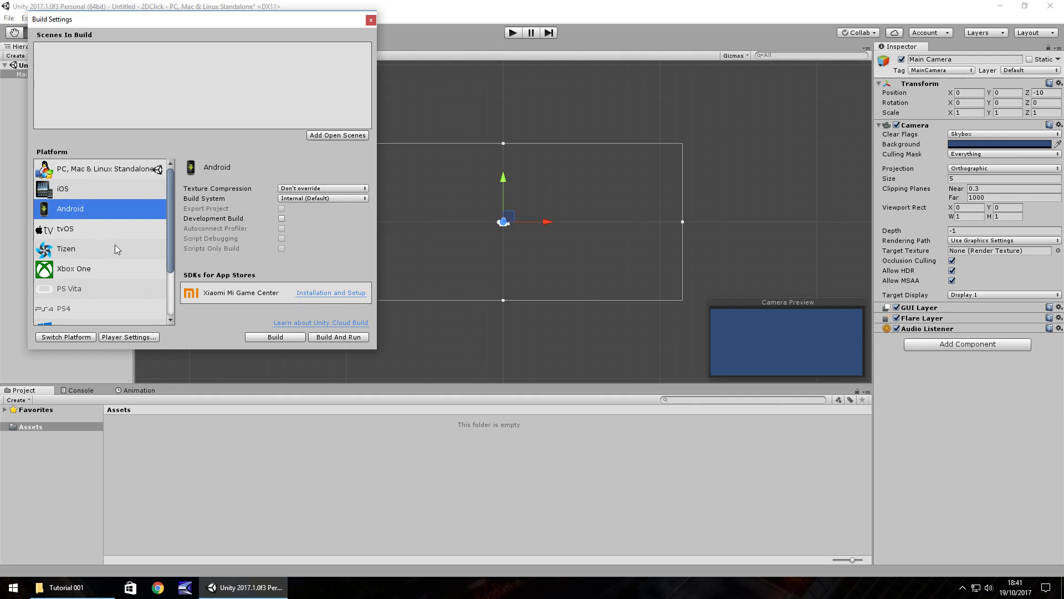
pyautogui.click(77, 274)
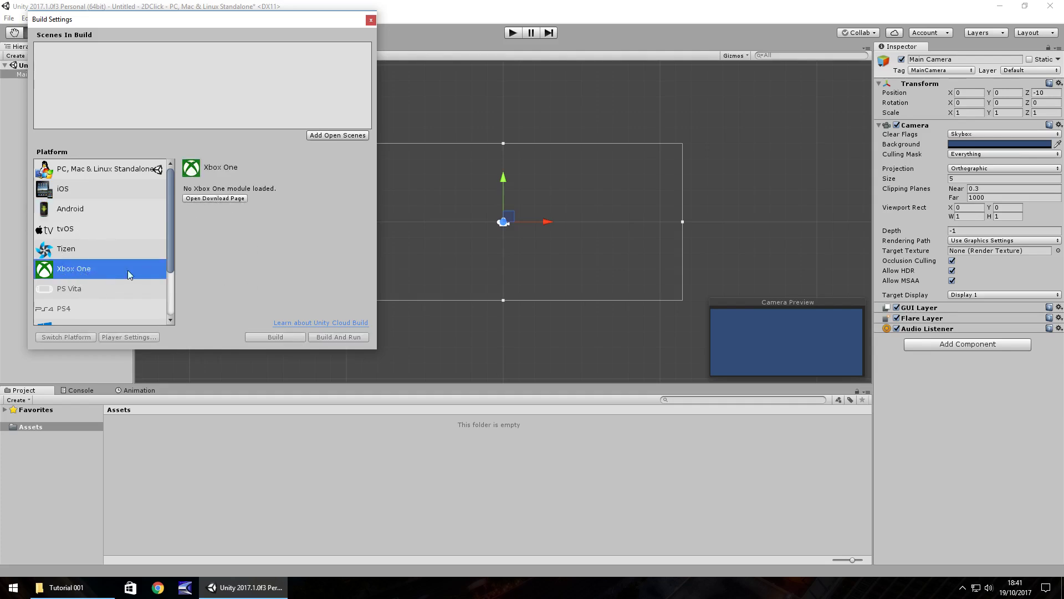
pyautogui.click(73, 290)
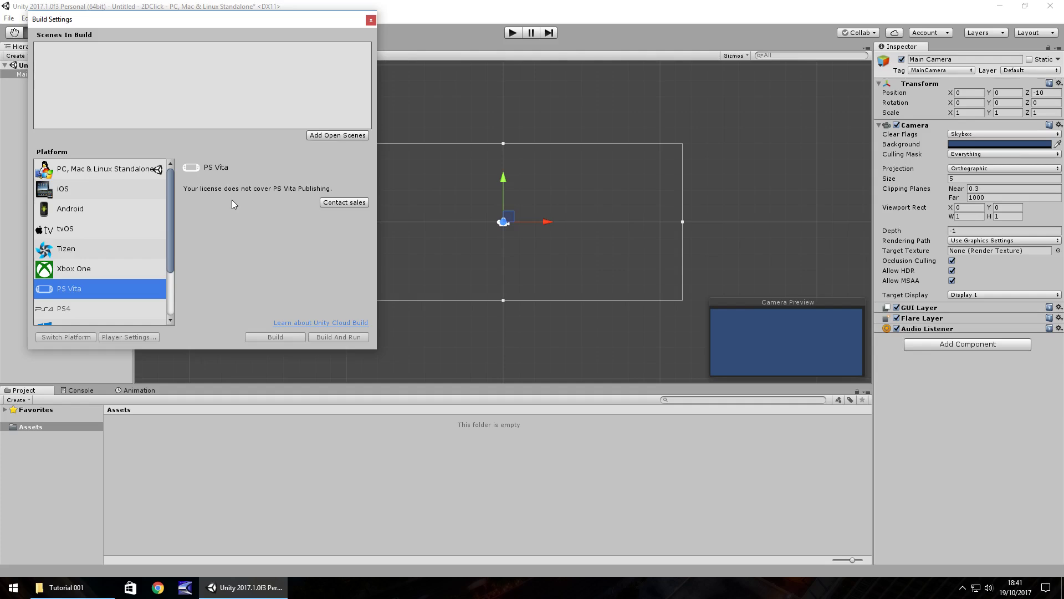
pyautogui.click(106, 169)
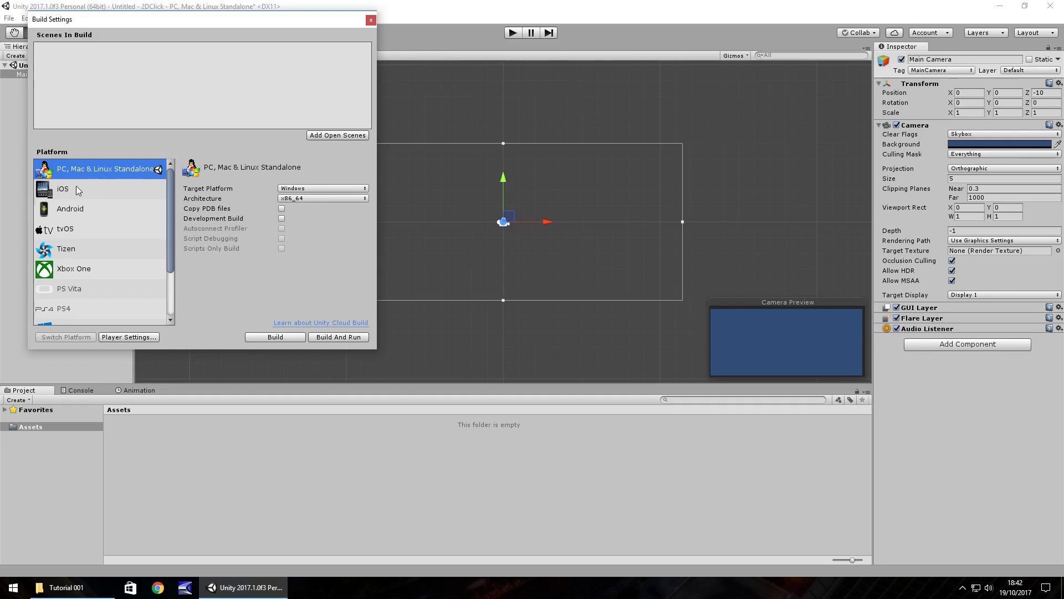
pyautogui.click(77, 212)
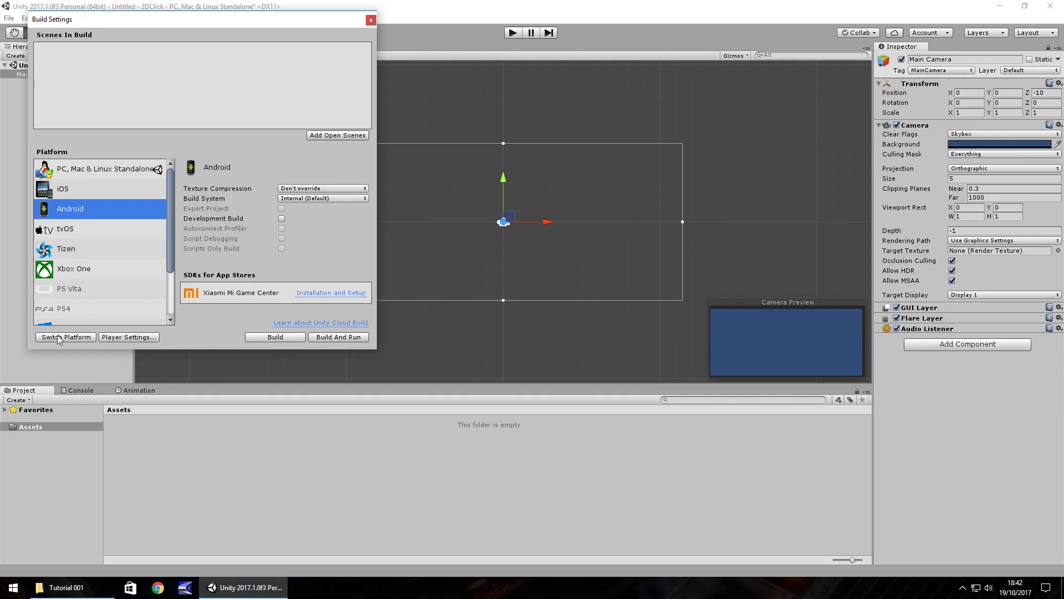
pyautogui.click(370, 21)
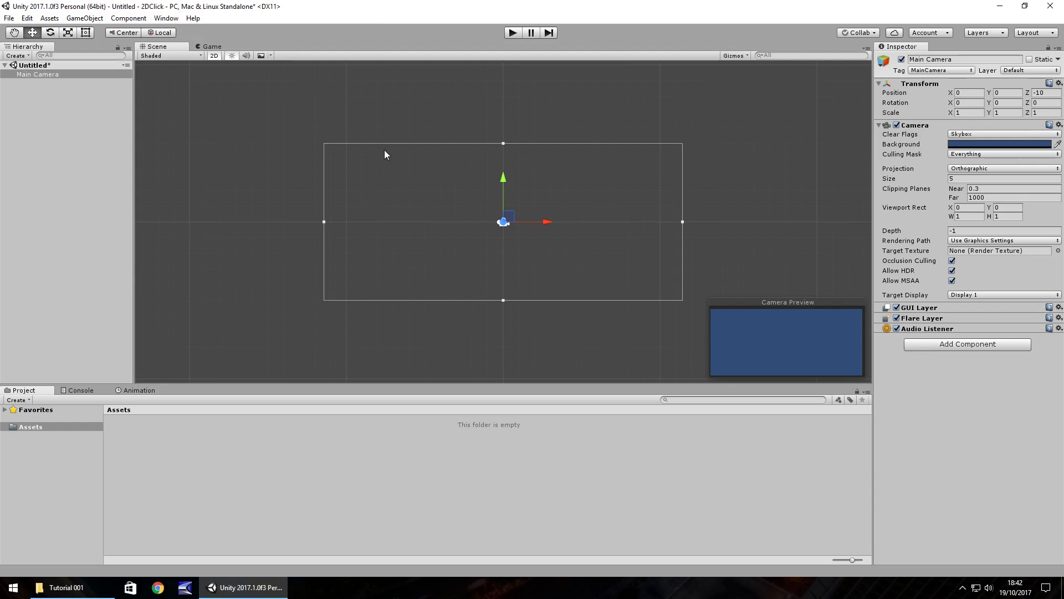
# Add a UI Text object to the scene.
pyautogui.scroll(5, 465, 216)
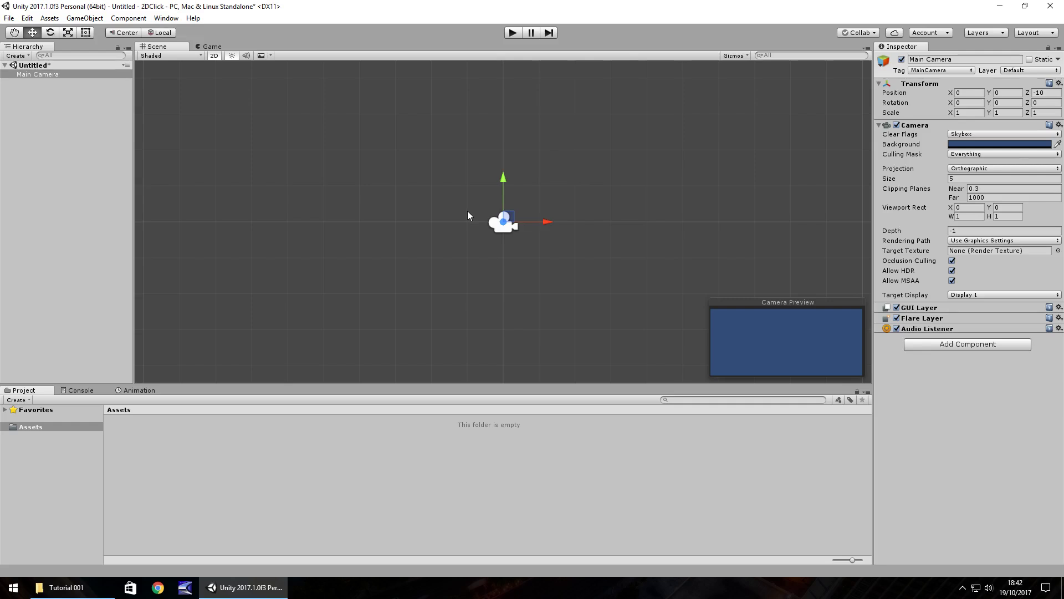
pyautogui.scroll(2, 491, 214)
pyautogui.click(89, 18)
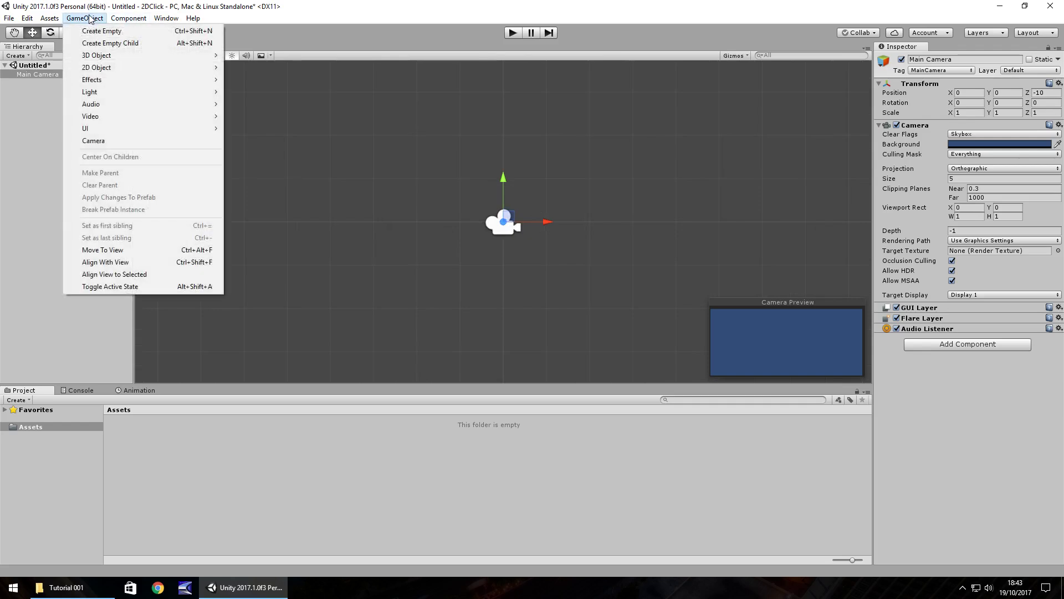
pyautogui.moveTo(101, 128)
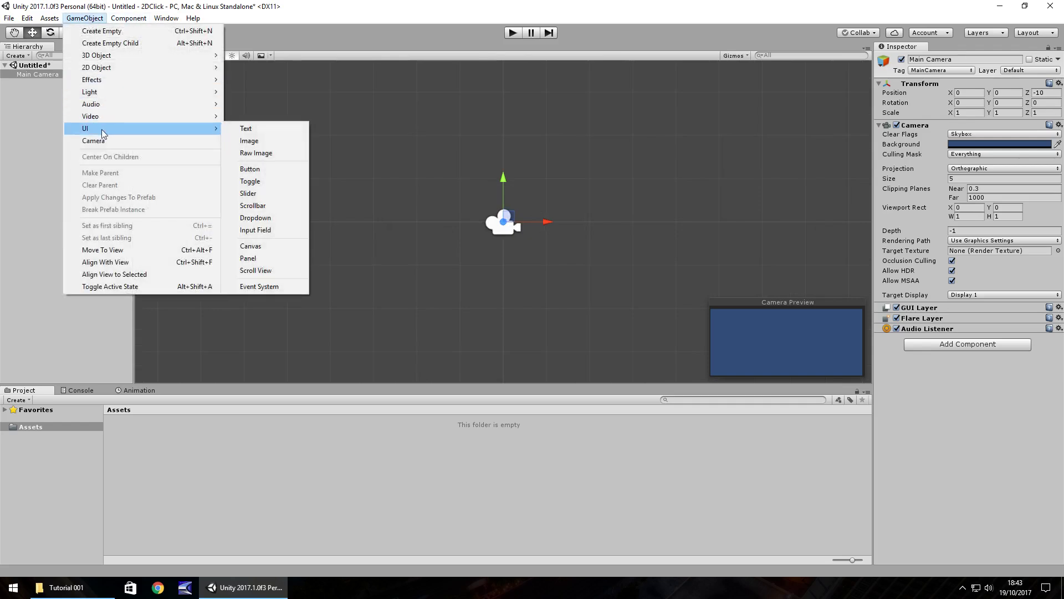
pyautogui.click(265, 129)
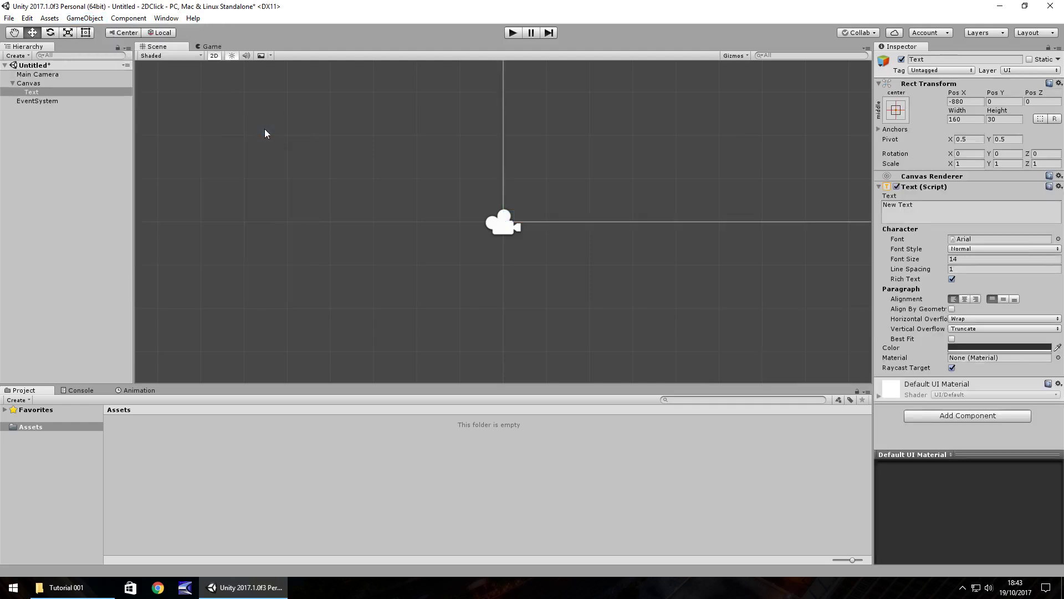
# Examine the EventSystem and Canvas objects, and frame the Canvas and the Text object in the Scene view.
pyautogui.click(37, 101)
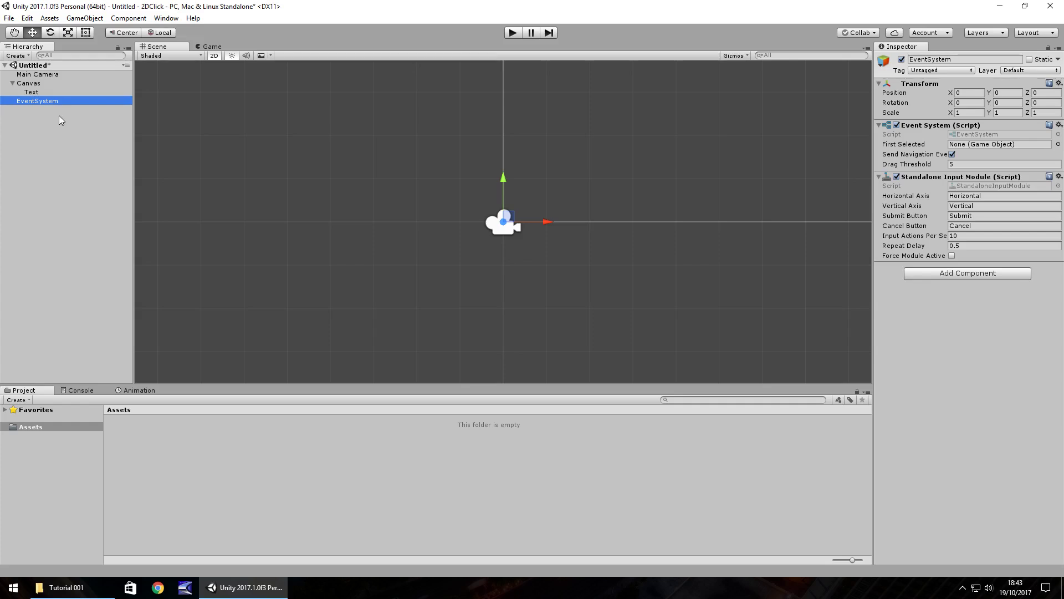
pyautogui.doubleClick(36, 84)
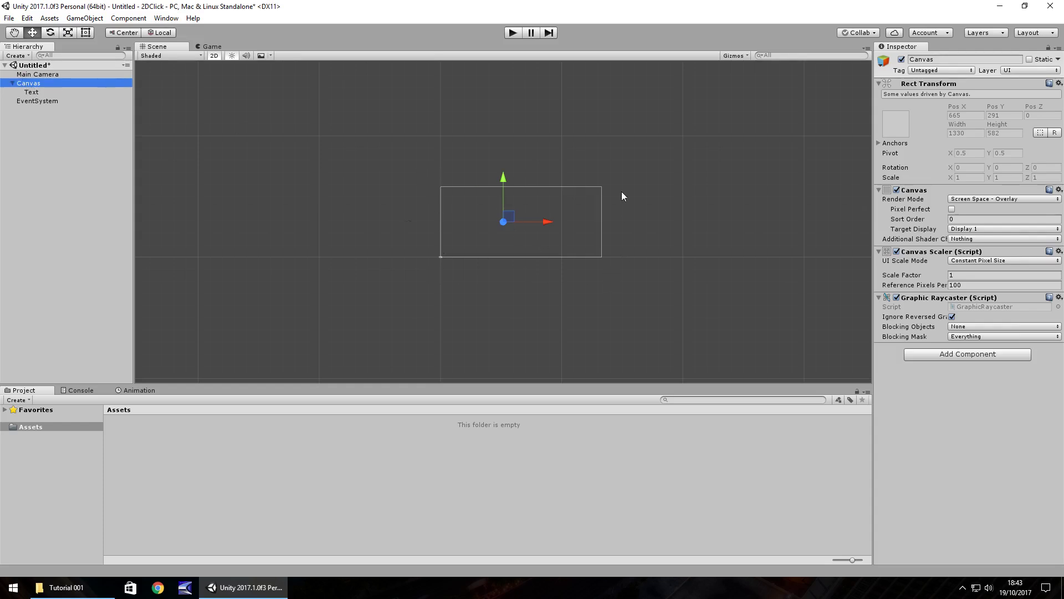
pyautogui.doubleClick(31, 92)
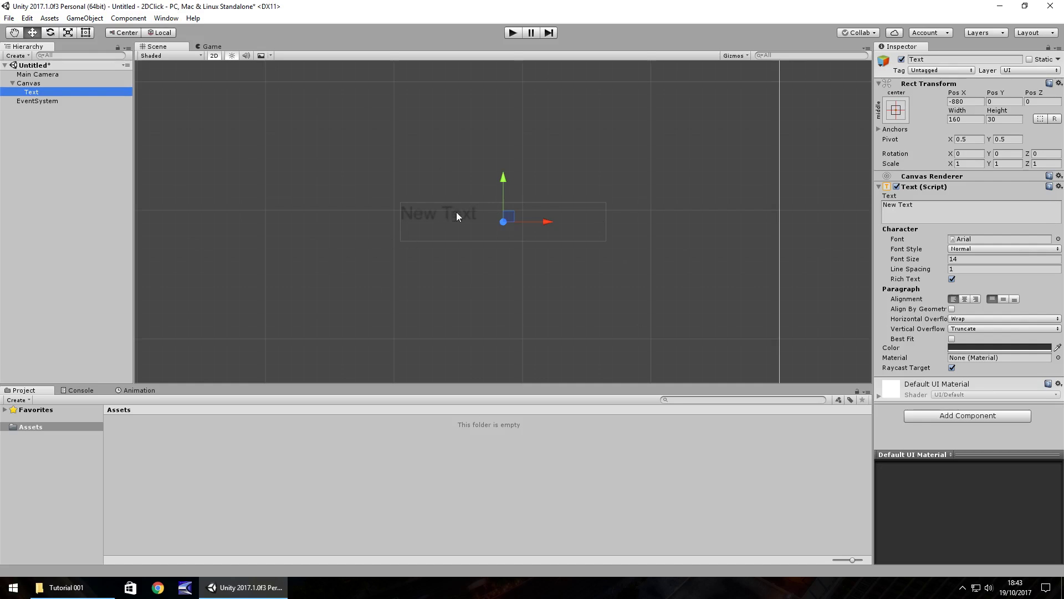
# Try moving the Text object freehand with the Move tool and the Rect tool, to about X -868, Y -7.
pyautogui.moveTo(547, 226); pyautogui.dragTo(774, 226)
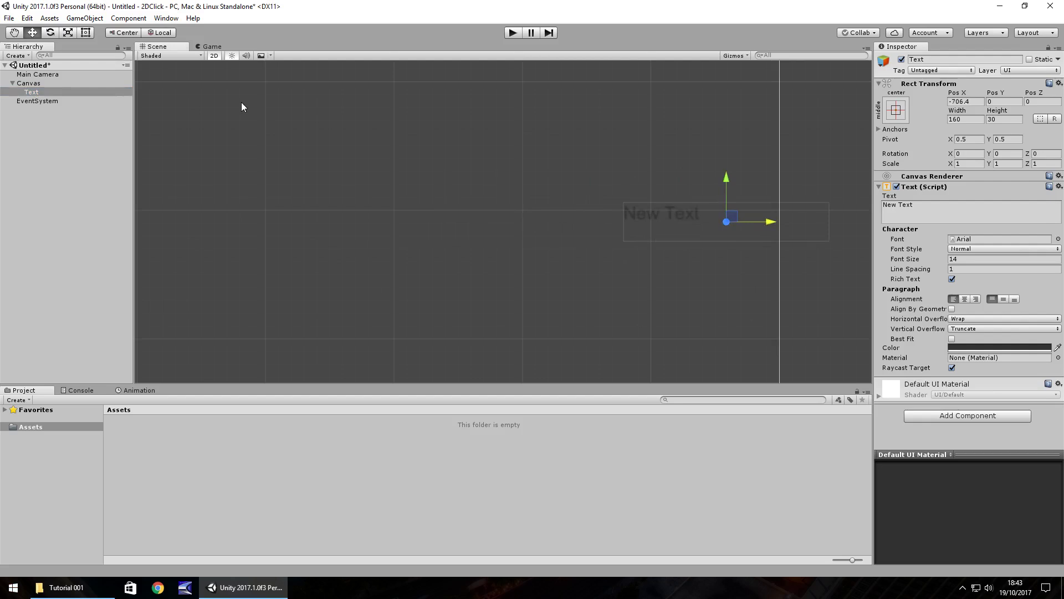
pyautogui.click(86, 33)
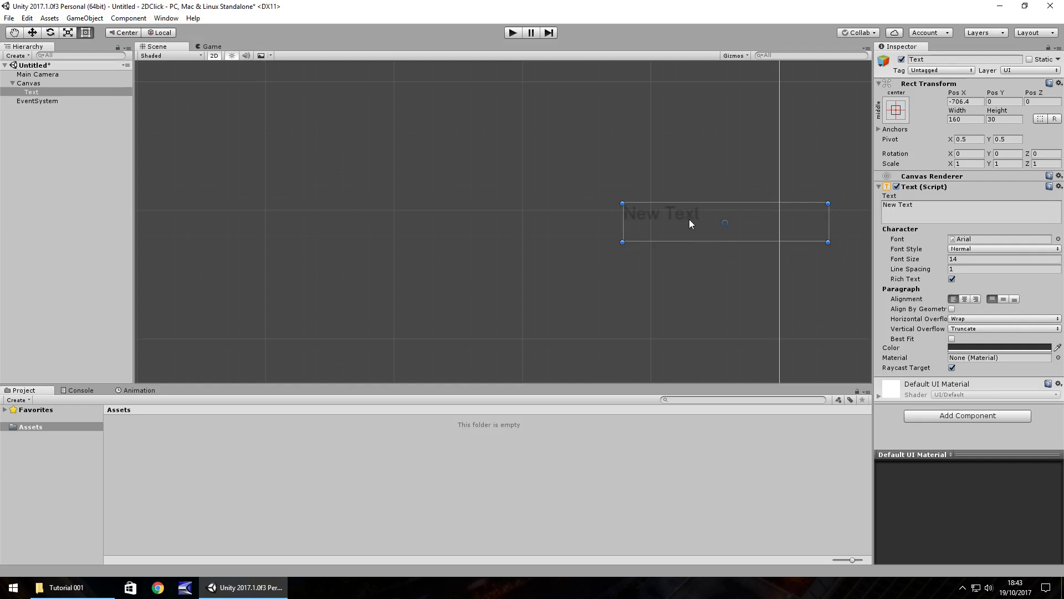
pyautogui.moveTo(689, 220); pyautogui.dragTo(444, 240)
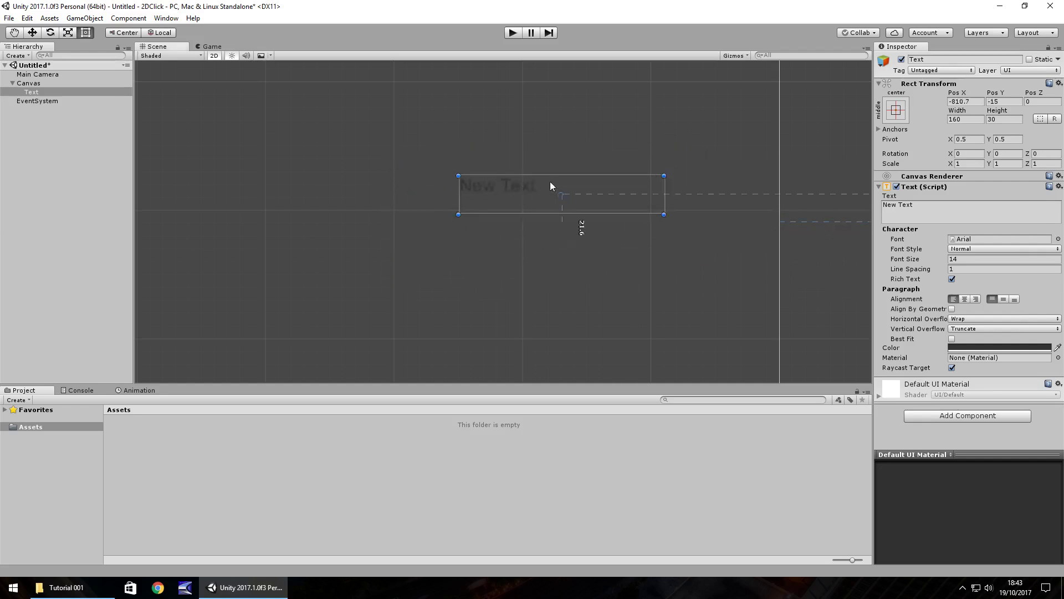
pyautogui.moveTo(587, 179); pyautogui.dragTo(480, 230)
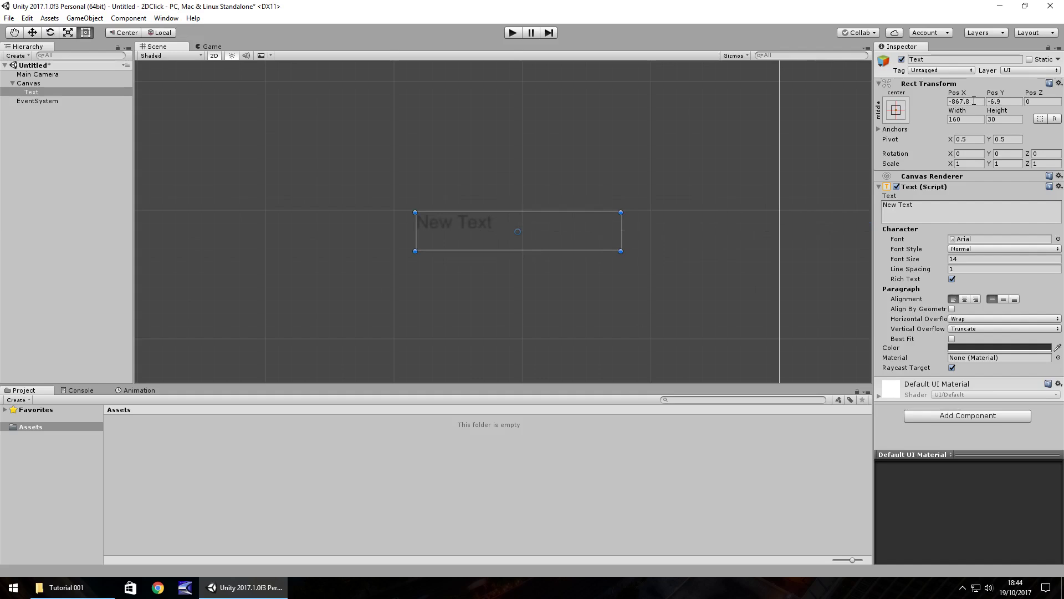
# Set the Text object's Pos X and Pos Y to 0 and frame it in the Scene view.
pyautogui.click(983, 104)
pyautogui.write('0')
pyautogui.press('Tab')
pyautogui.write('0')
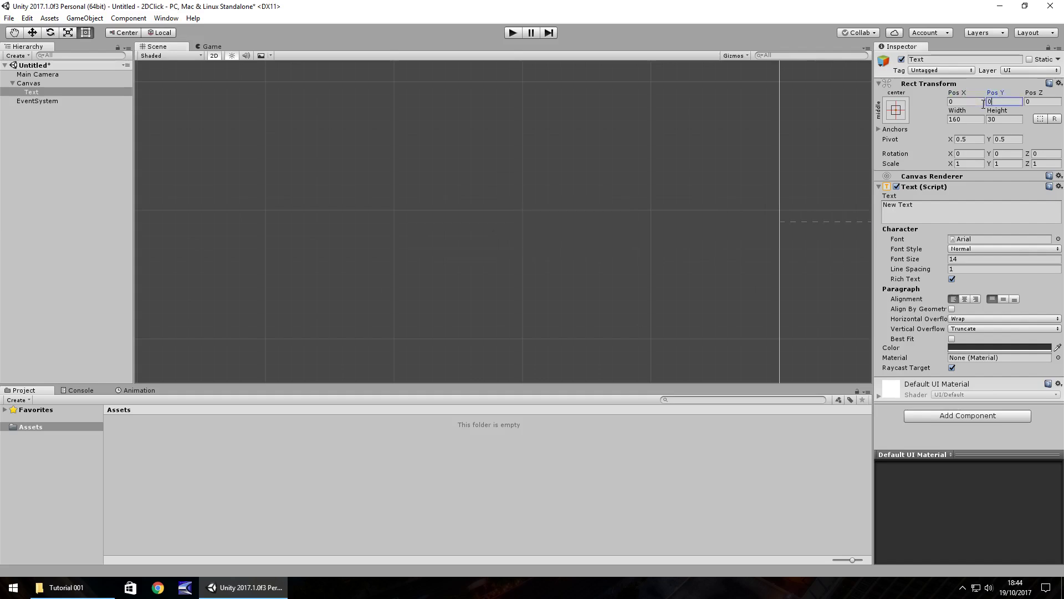
pyautogui.doubleClick(31, 91)
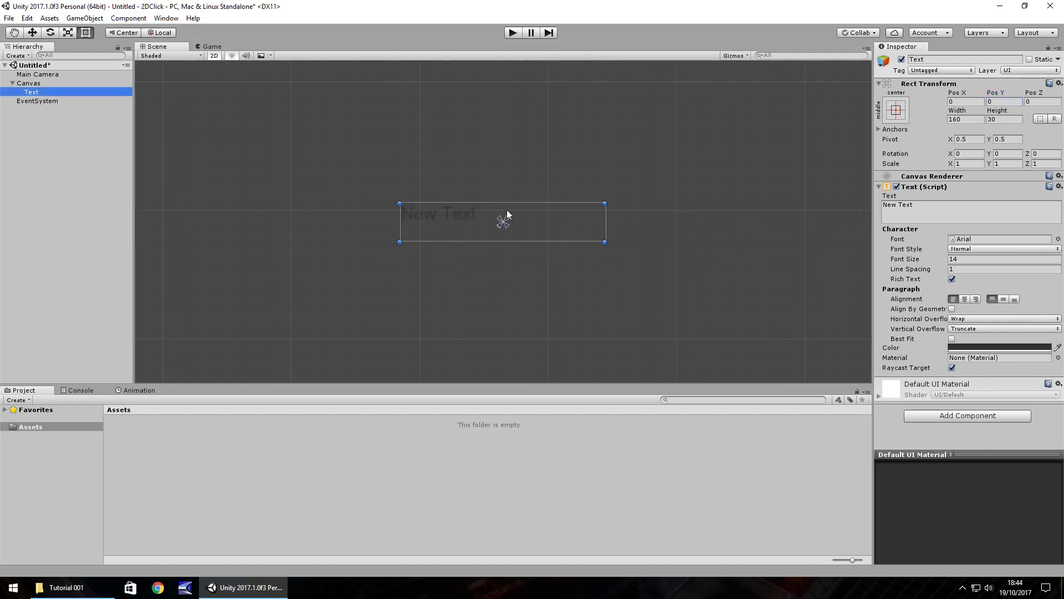
pyautogui.scroll(-5, 483, 206)
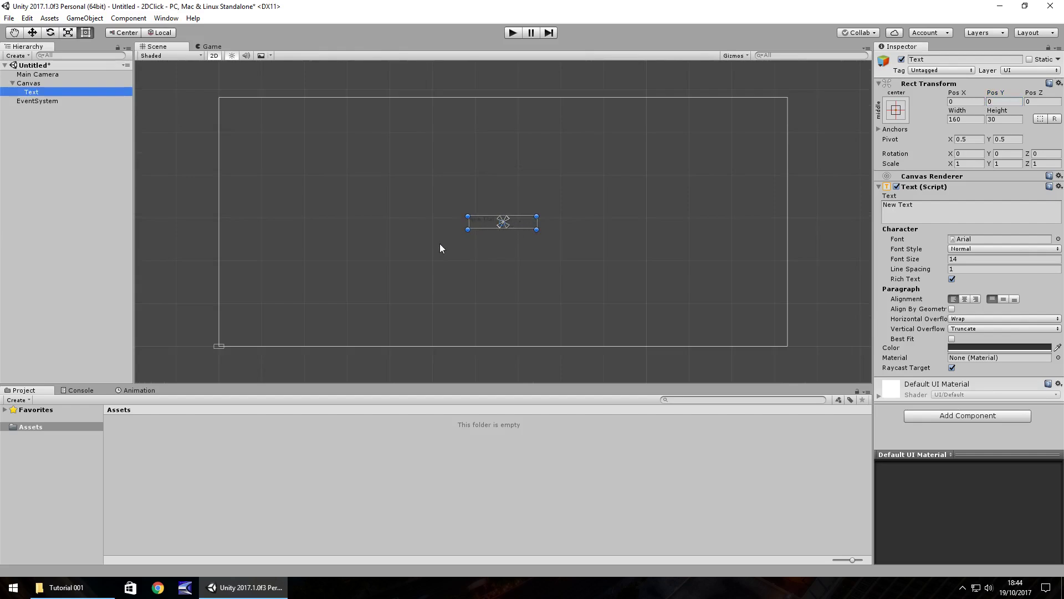
# Try several anchor presets on the Text object, including middle left, and anchor it at top center.
pyautogui.click(894, 111)
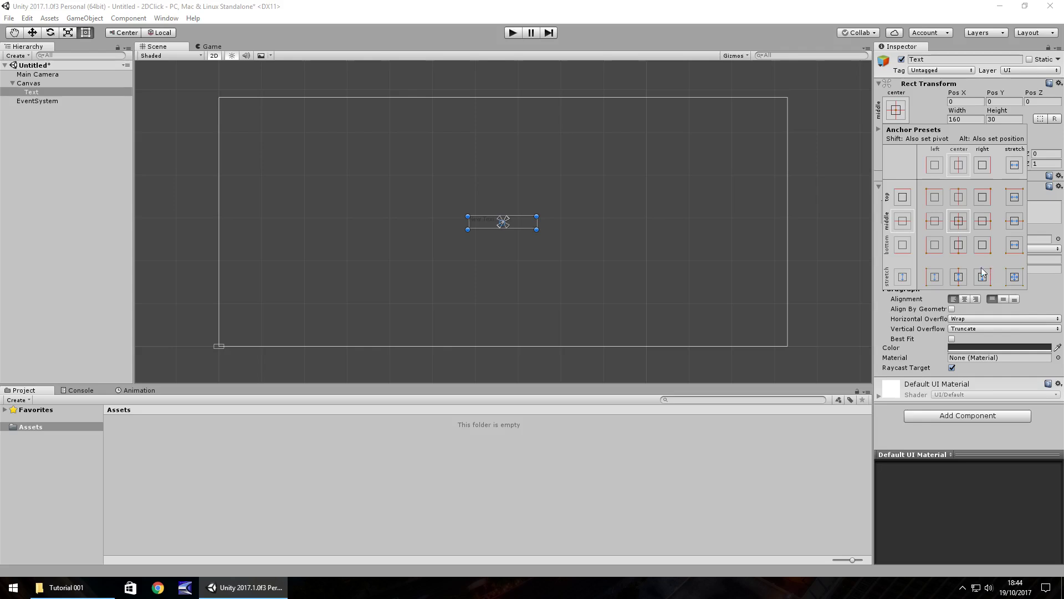
pyautogui.click(960, 197)
pyautogui.click(959, 247)
pyautogui.click(981, 222)
pyautogui.click(934, 221)
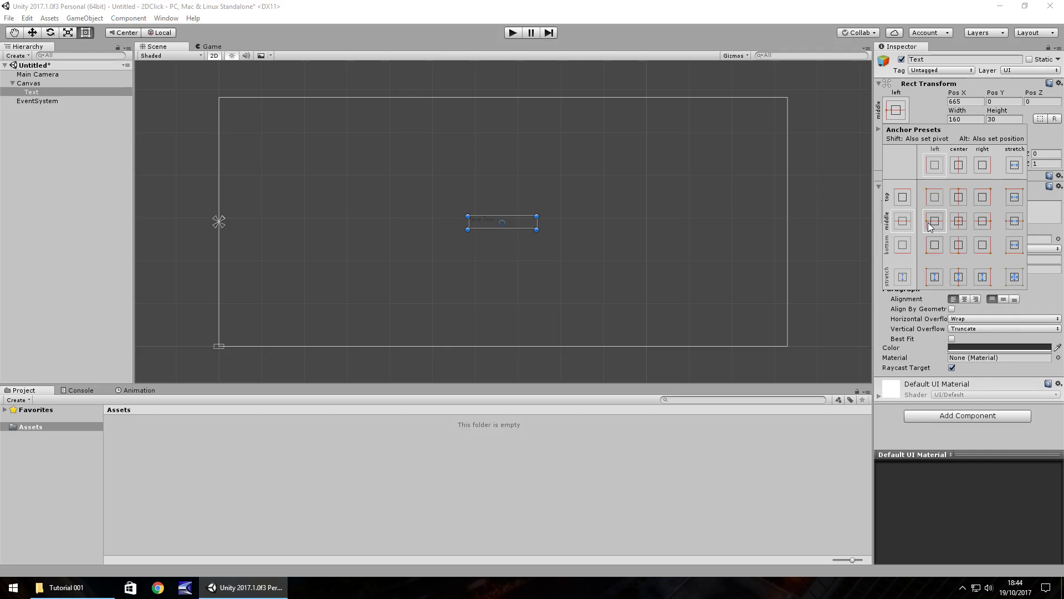
pyautogui.click(959, 198)
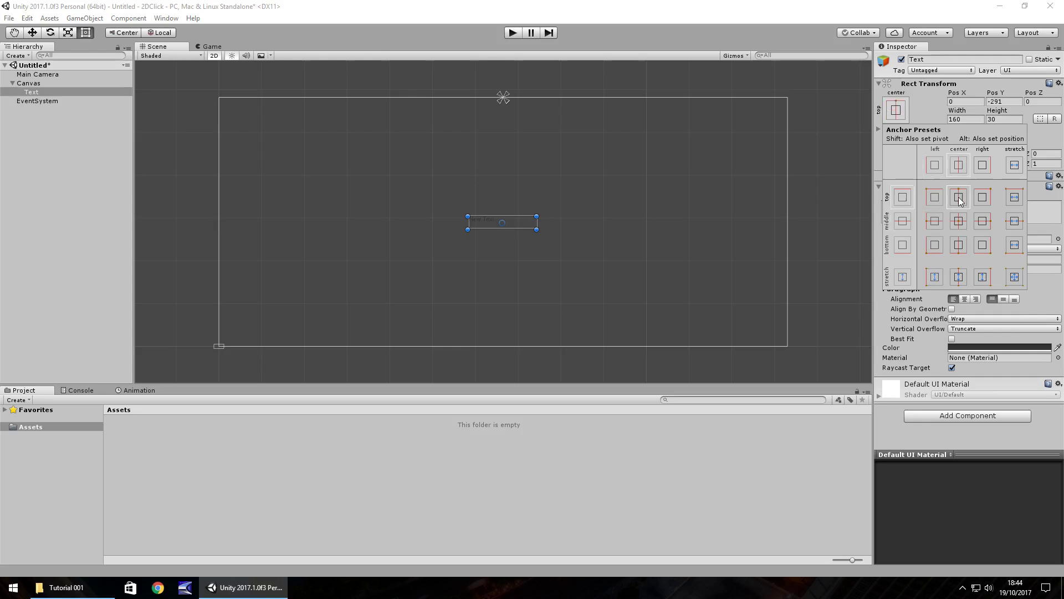
# Set the Text object's Pos Y to 0 relative to its top-center anchor.
pyautogui.click(1002, 100)
pyautogui.click(1003, 100)
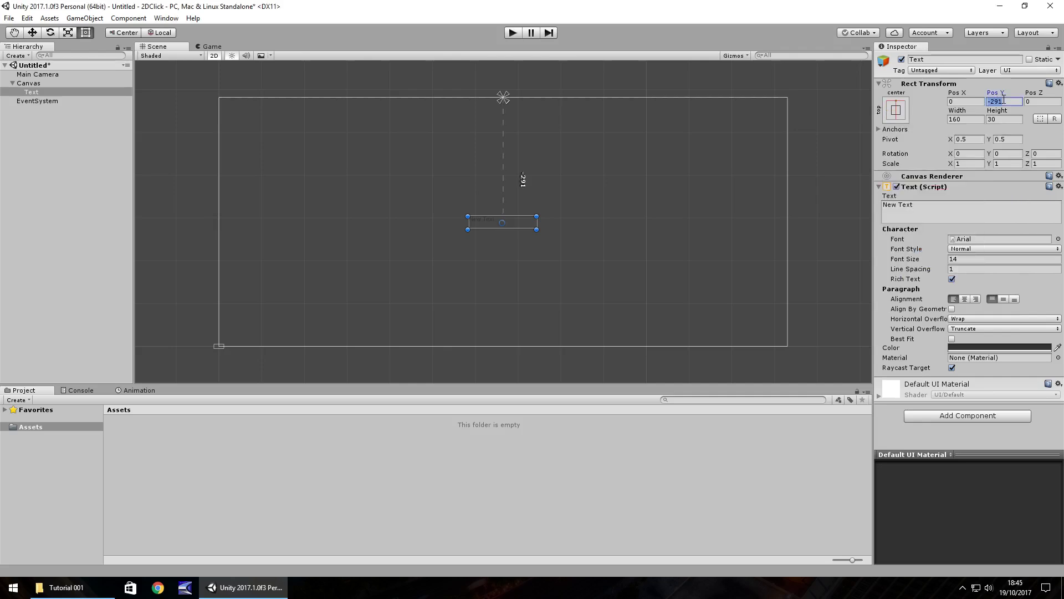
pyautogui.write('0')
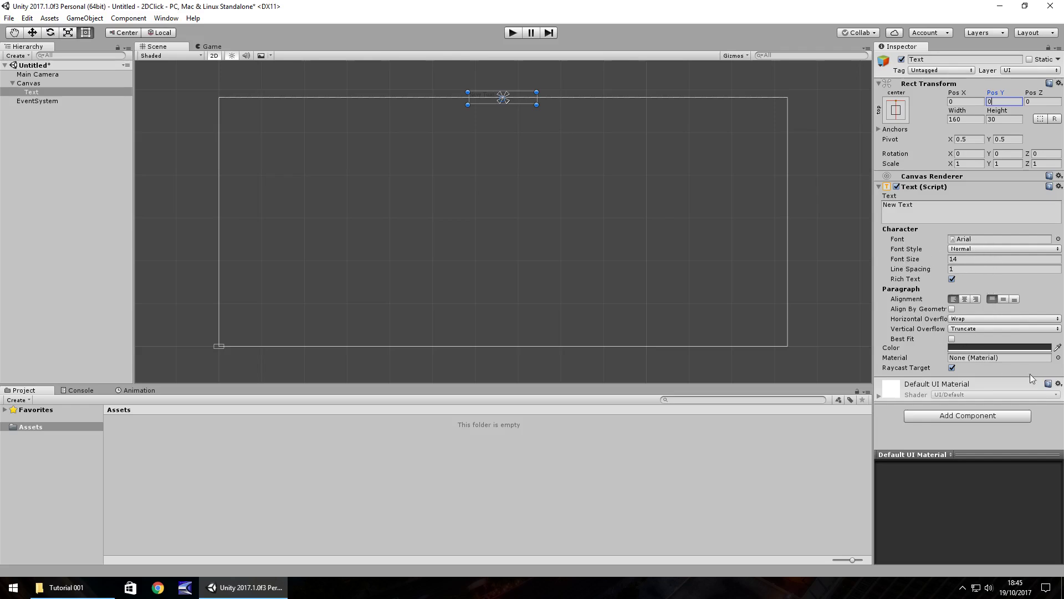
# Set the font size to 26 and the text to the creator's first name in possessive form followed by "2D Clicker".
pyautogui.click(979, 259)
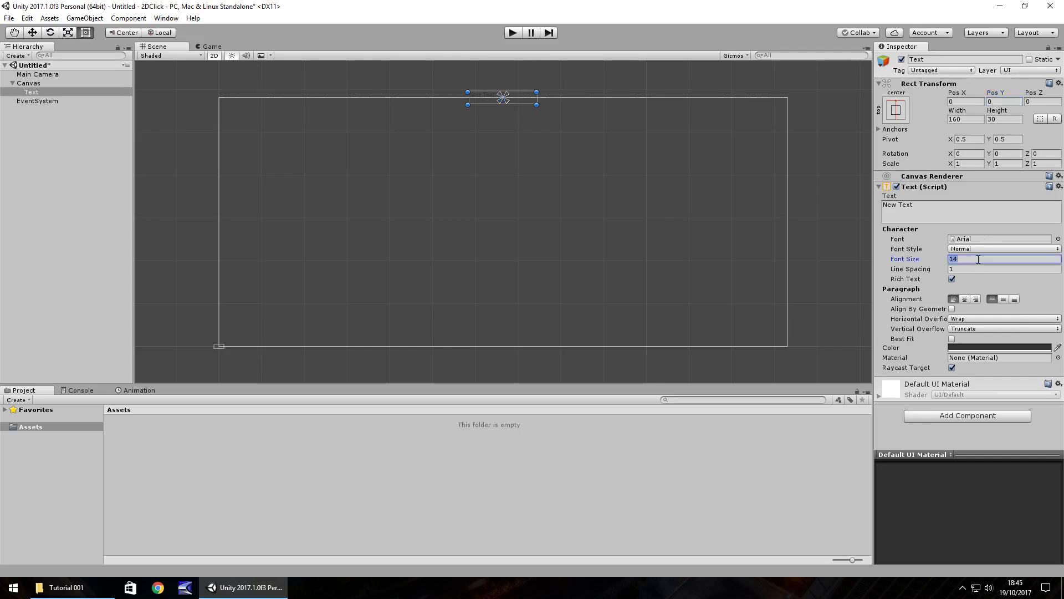
pyautogui.write('26')
pyautogui.click(944, 211)
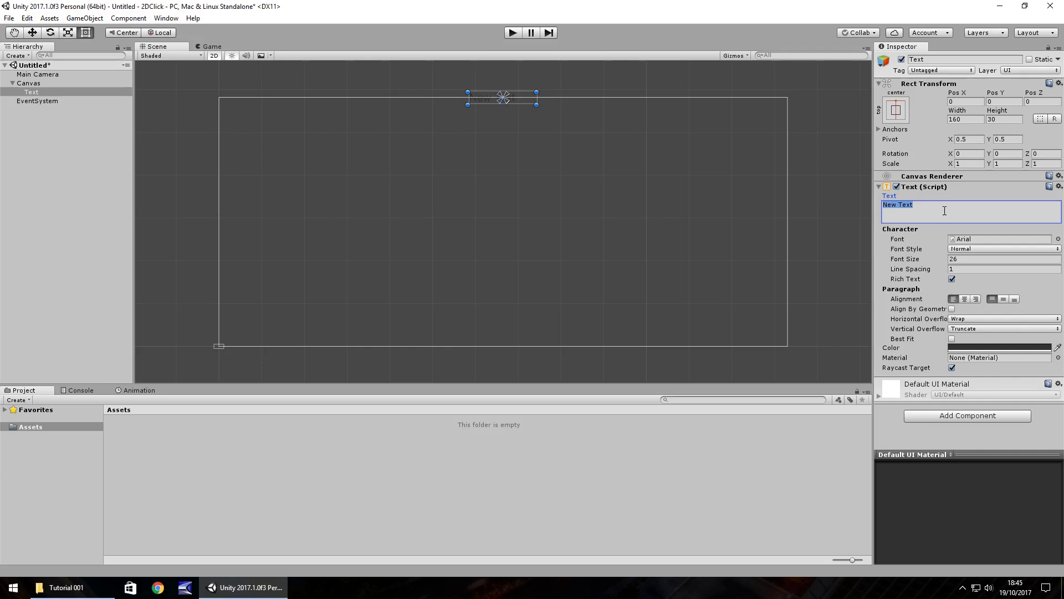
pyautogui.write("Jimmy's 2D Clicker")
# Enlarge the title's text box to about 359 by 49.5 and center it near the canvas's upper edge at X 0, Y -46.
pyautogui.moveTo(537, 105); pyautogui.dragTo(621, 113)
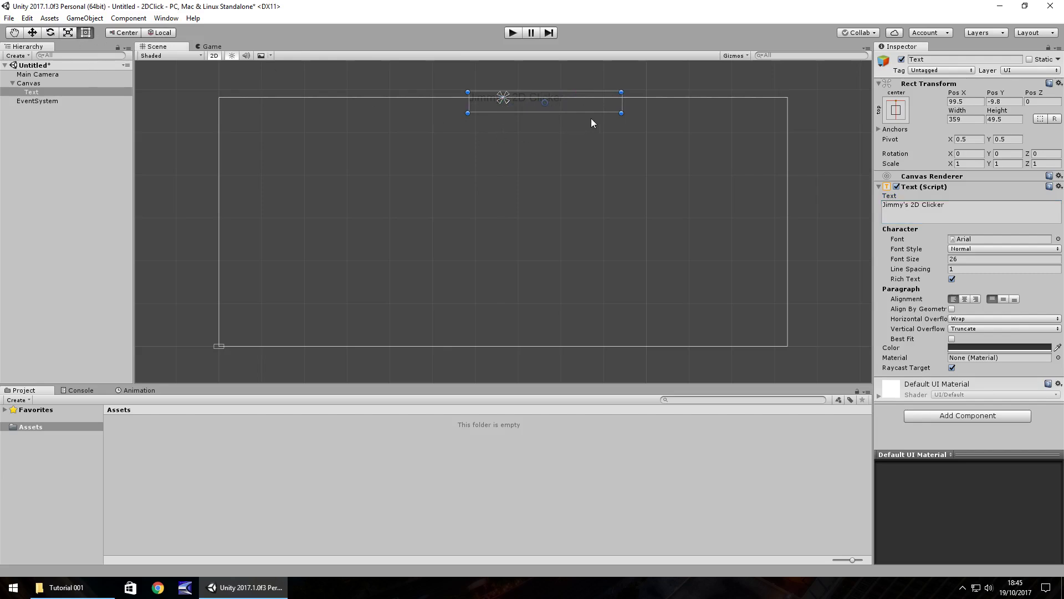
pyautogui.moveTo(588, 104); pyautogui.dragTo(547, 132)
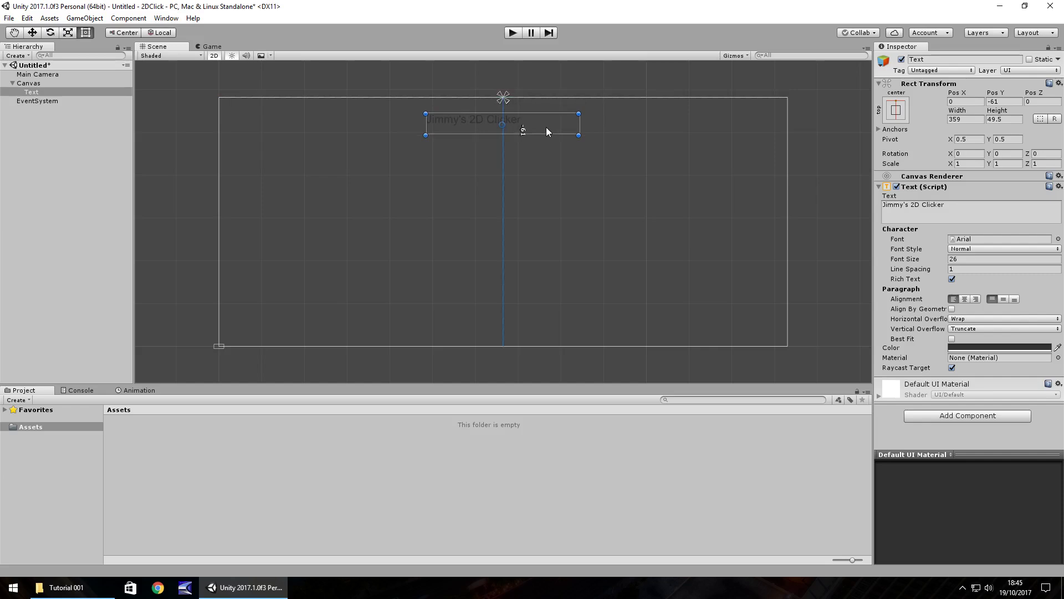
pyautogui.moveTo(547, 127); pyautogui.dragTo(544, 126)
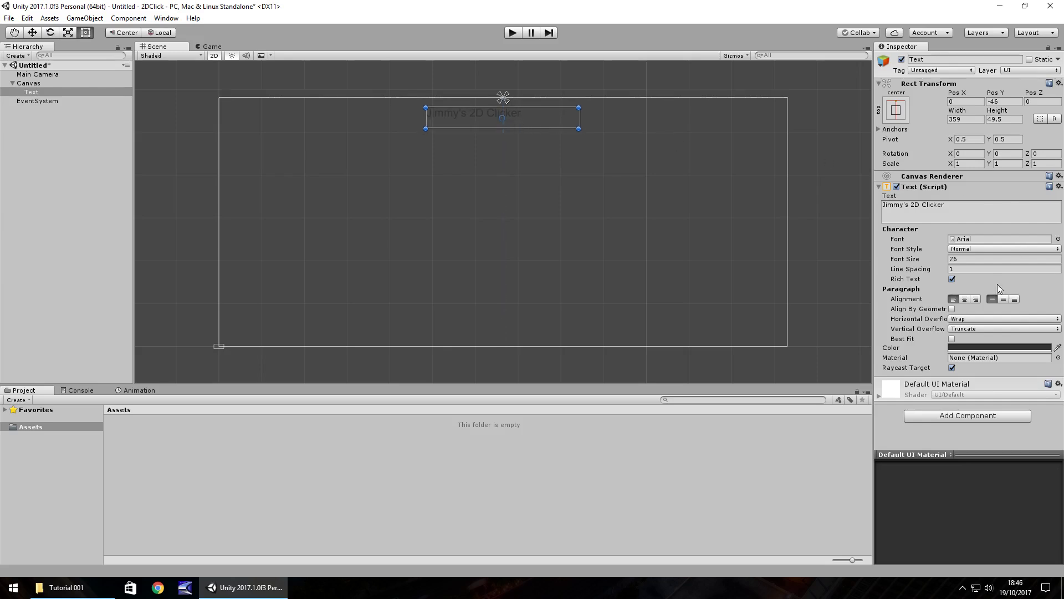
# Center the title text horizontally in its box and set its color to white (FFFFFF).
pyautogui.click(964, 300)
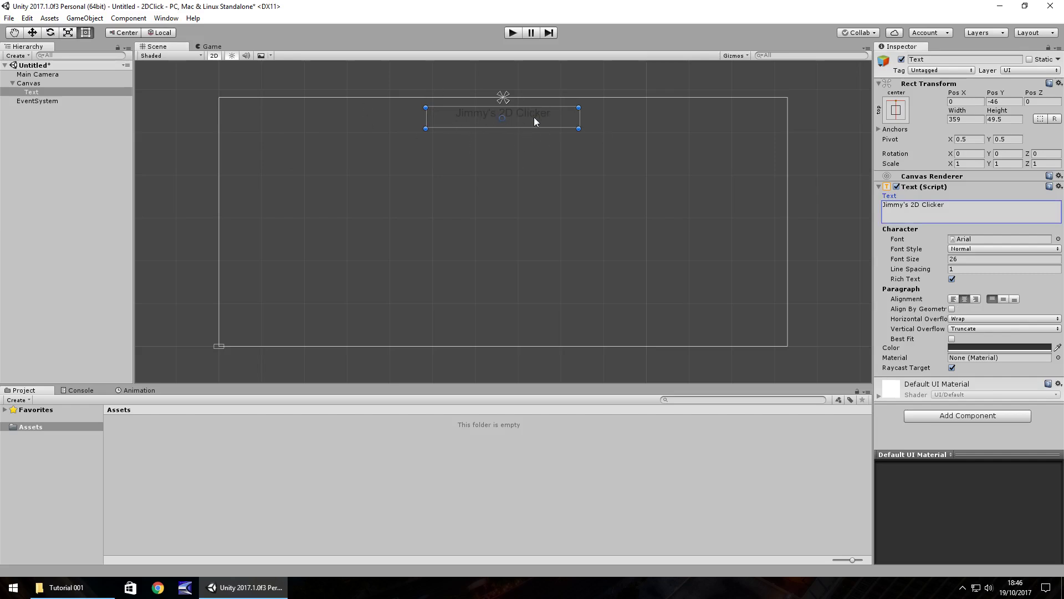
pyautogui.click(978, 348)
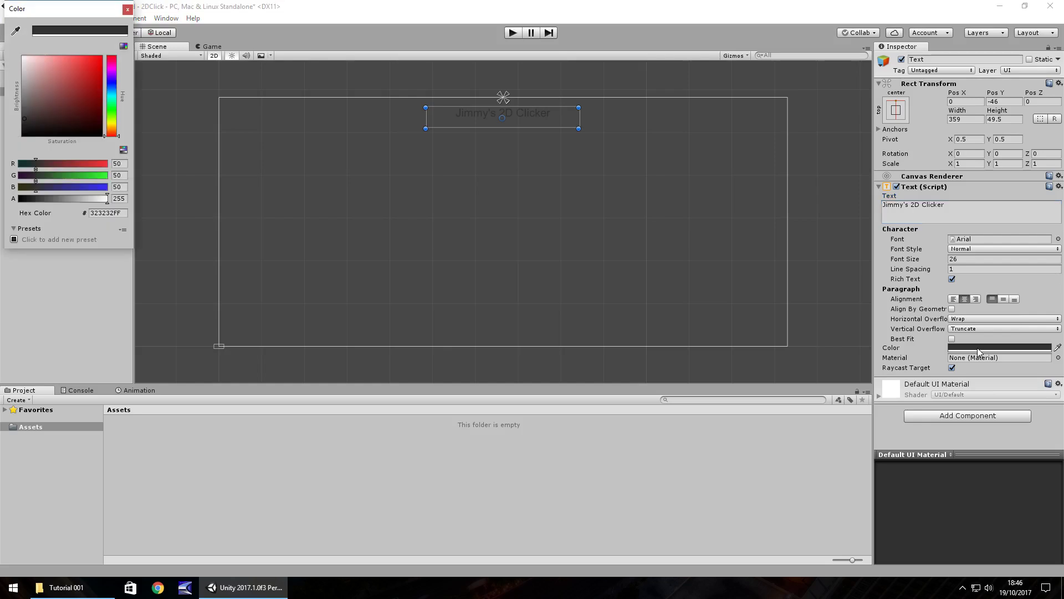
pyautogui.moveTo(54, 97); pyautogui.dragTo(10, 51)
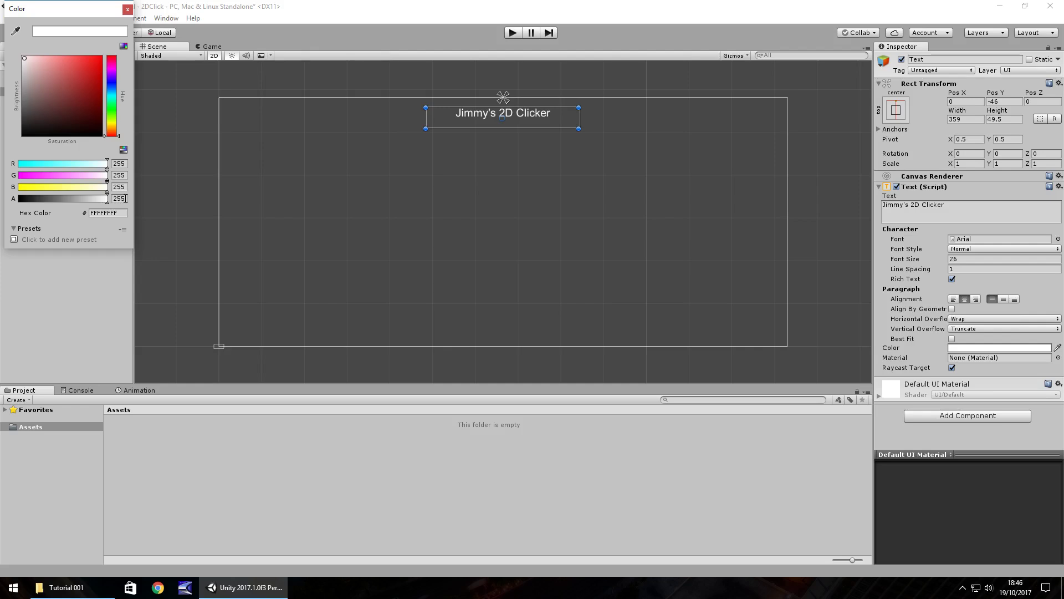
# Try an alpha of 0 on the title's color, restore it to 255, and close the color picker.
pyautogui.click(125, 200)
pyautogui.write('0')
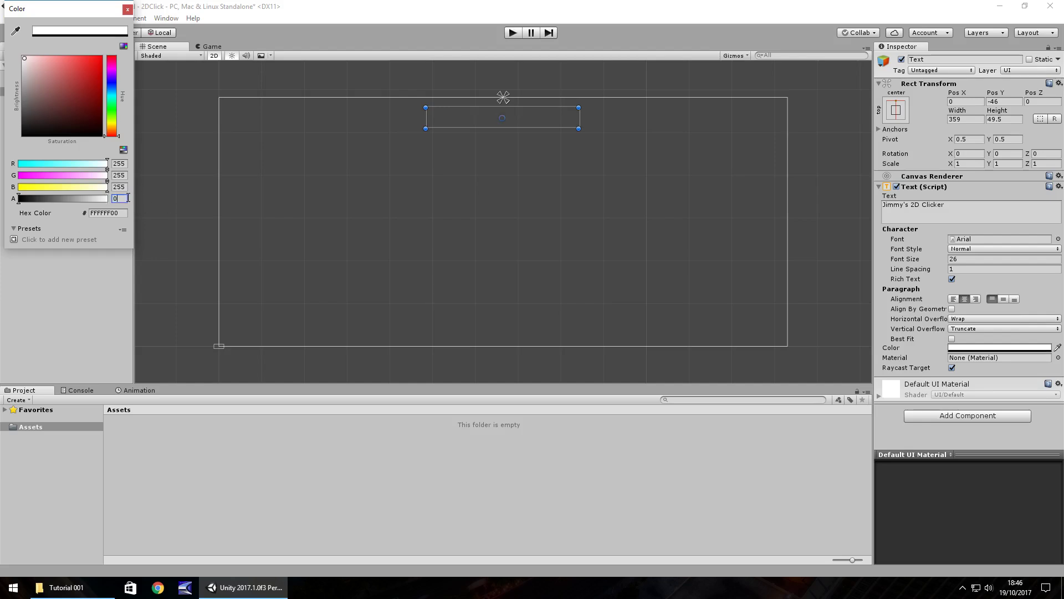
pyautogui.moveTo(44, 198); pyautogui.dragTo(125, 199)
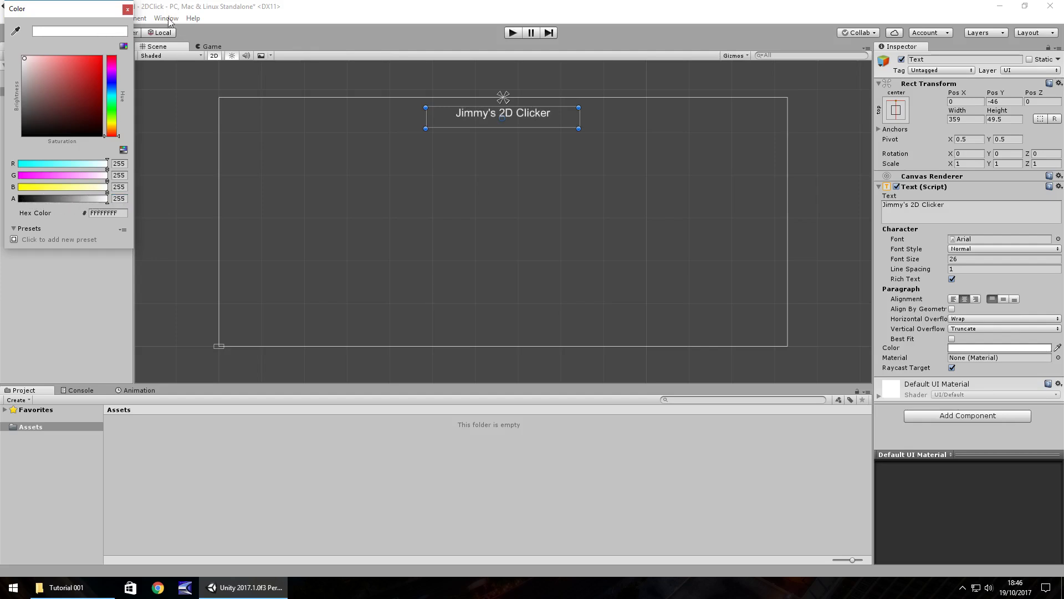
pyautogui.click(128, 11)
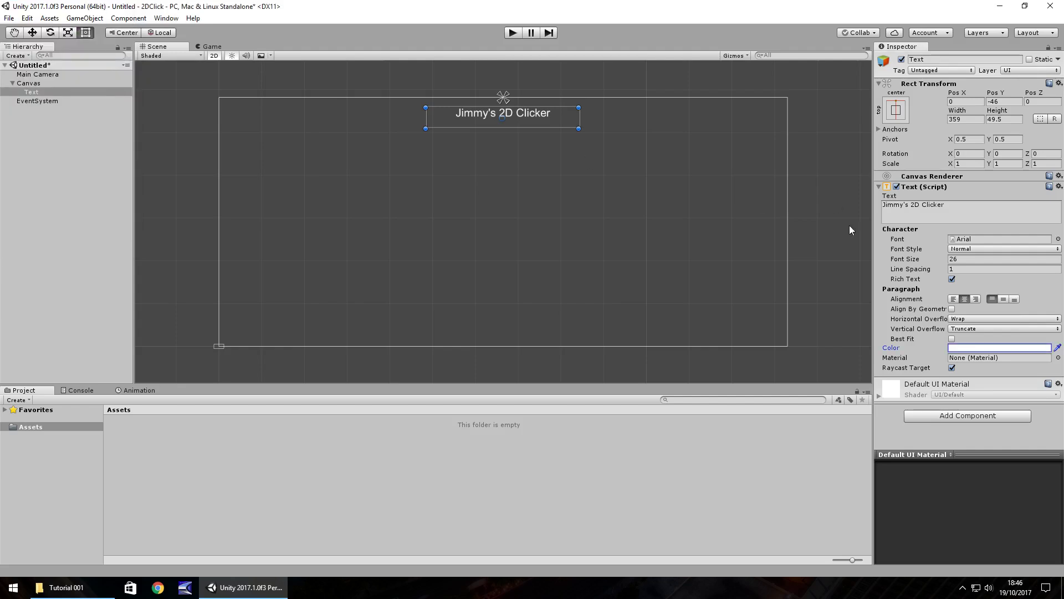
# Set the title text's font style to Bold.
pyautogui.click(974, 249)
pyautogui.click(978, 272)
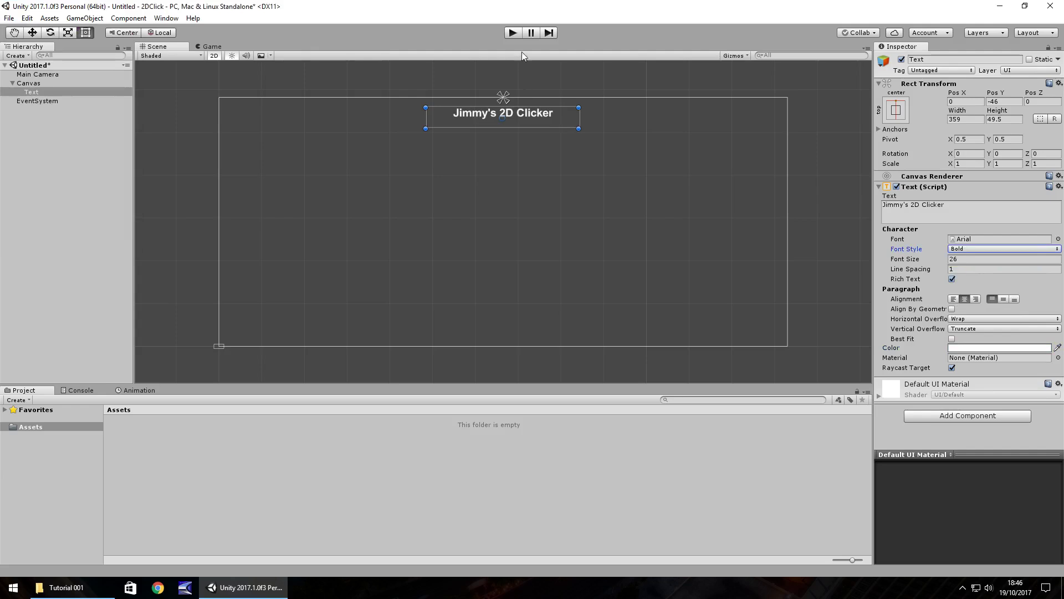
# Preview the title in the running game, stopping play mode after each of two runs.
pyautogui.click(516, 33)
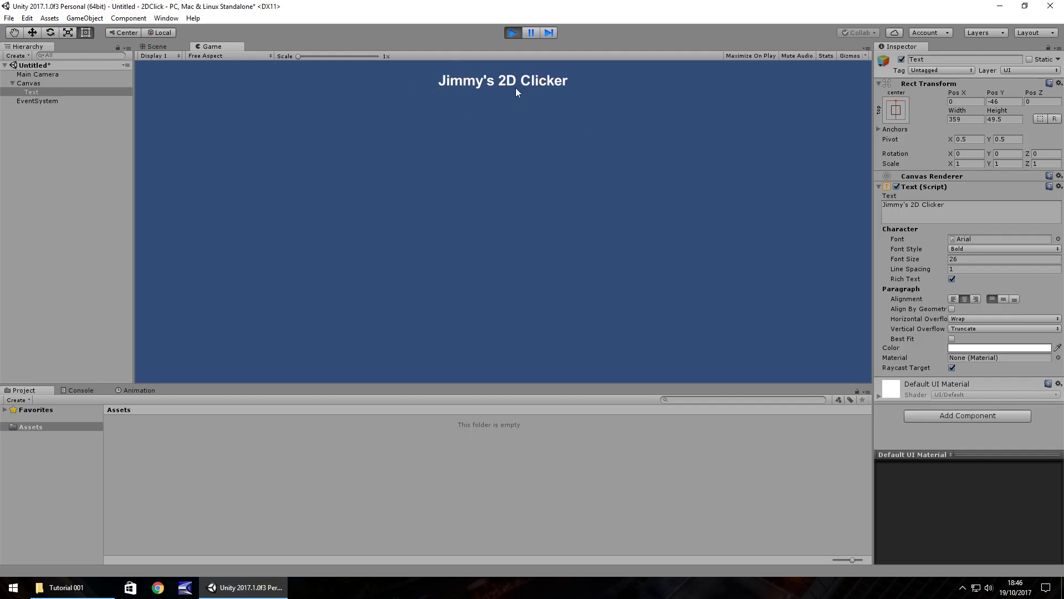
pyautogui.click(514, 32)
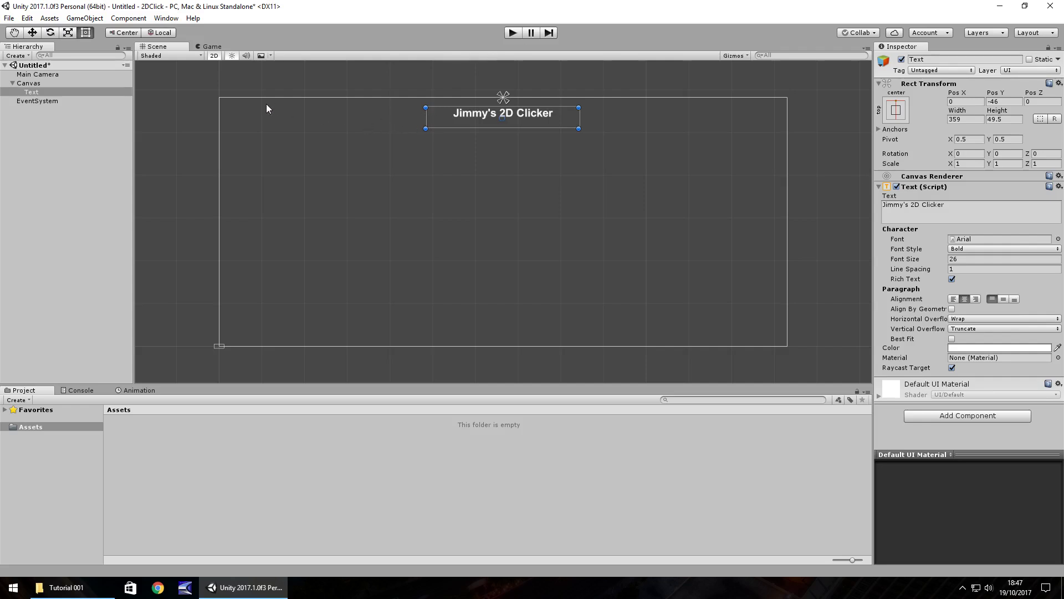
pyautogui.click(512, 32)
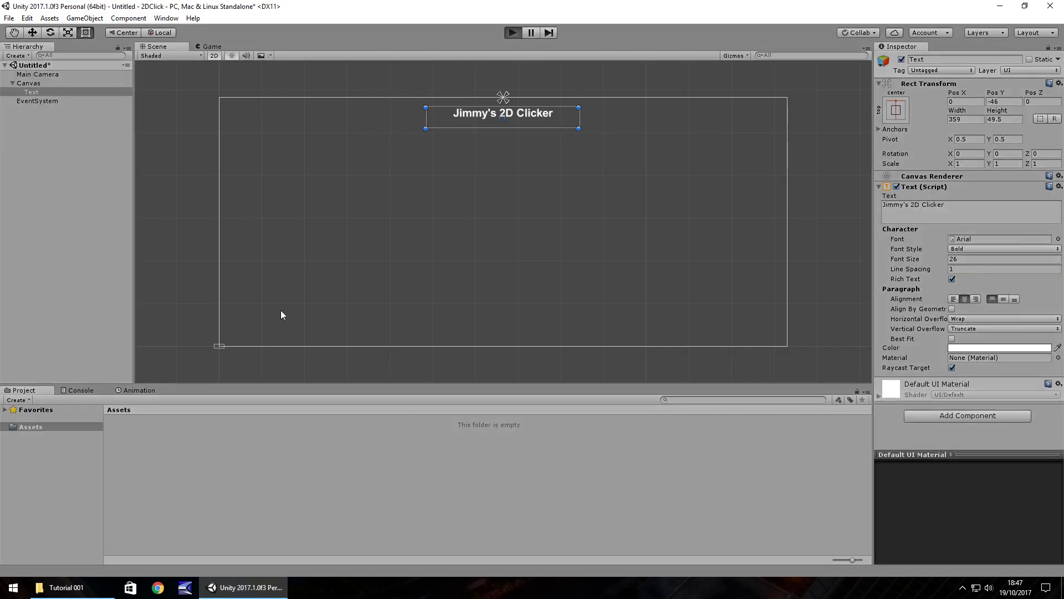
pyautogui.click(515, 33)
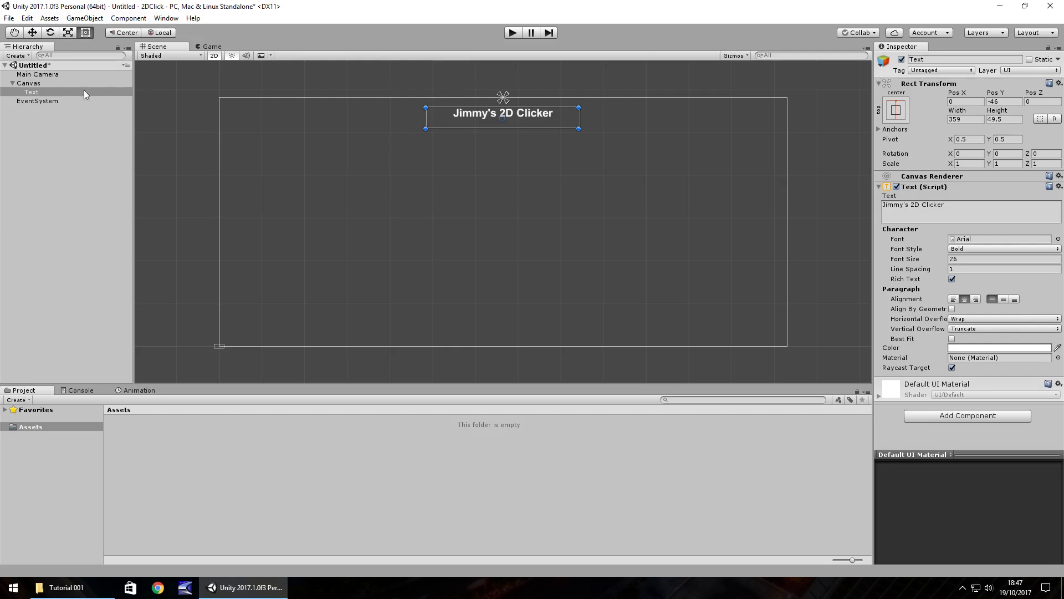
# Rename the canvas's Text object as TitleText.
pyautogui.click(35, 92)
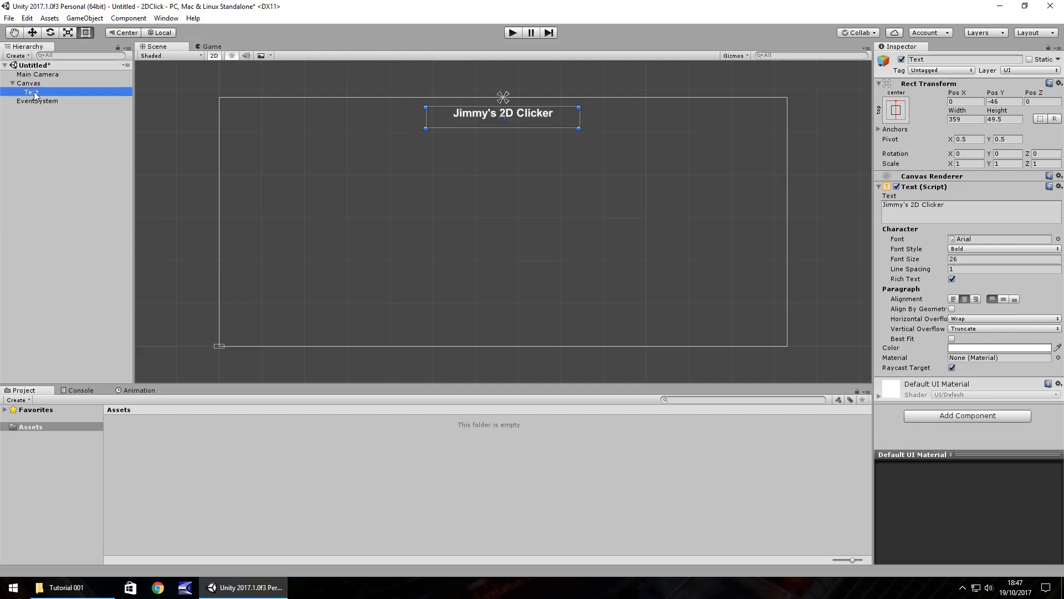
pyautogui.rightClick(34, 94)
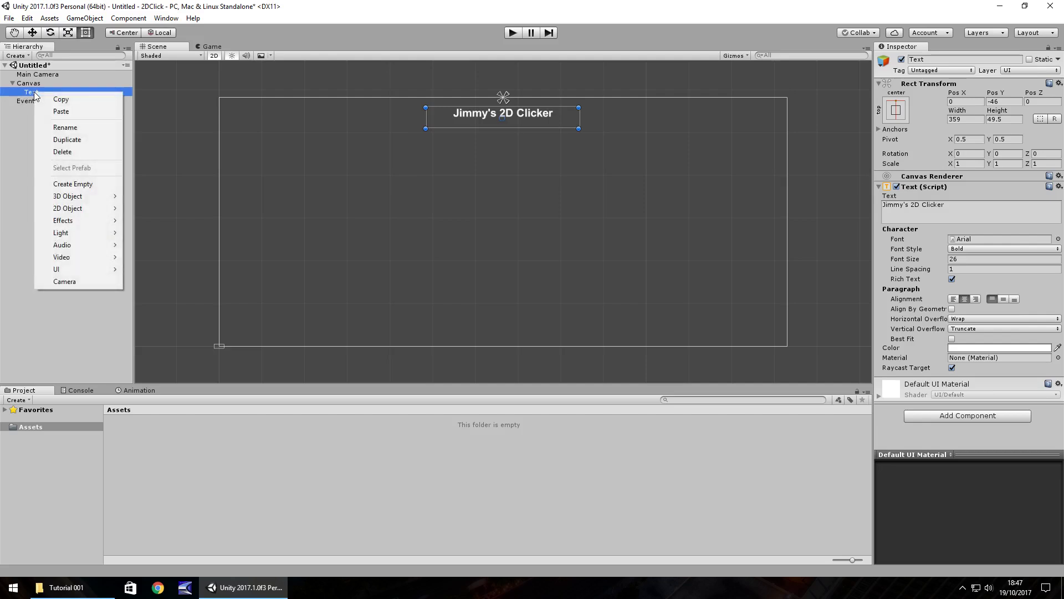
pyautogui.click(65, 128)
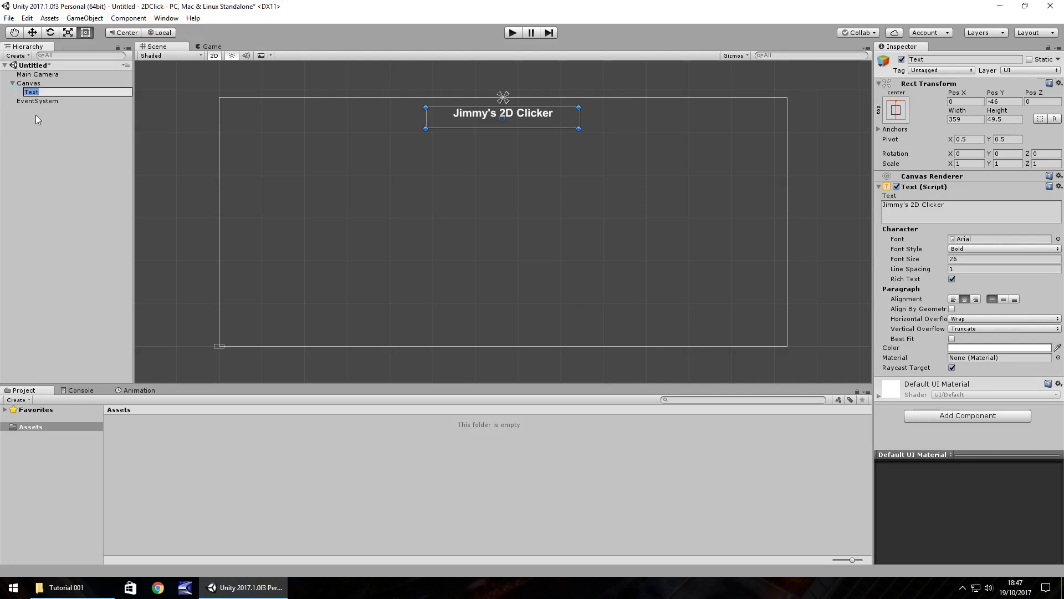
pyautogui.write('TitleT')
pyautogui.press('Return')
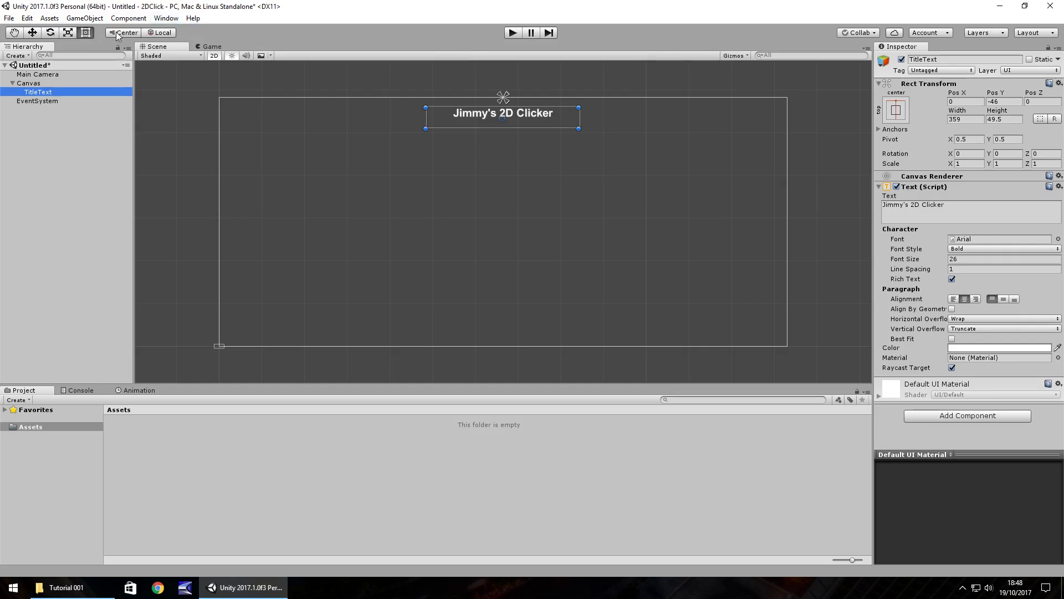
# Save the scene as MainScene in the project's Assets folder.
pyautogui.click(10, 19)
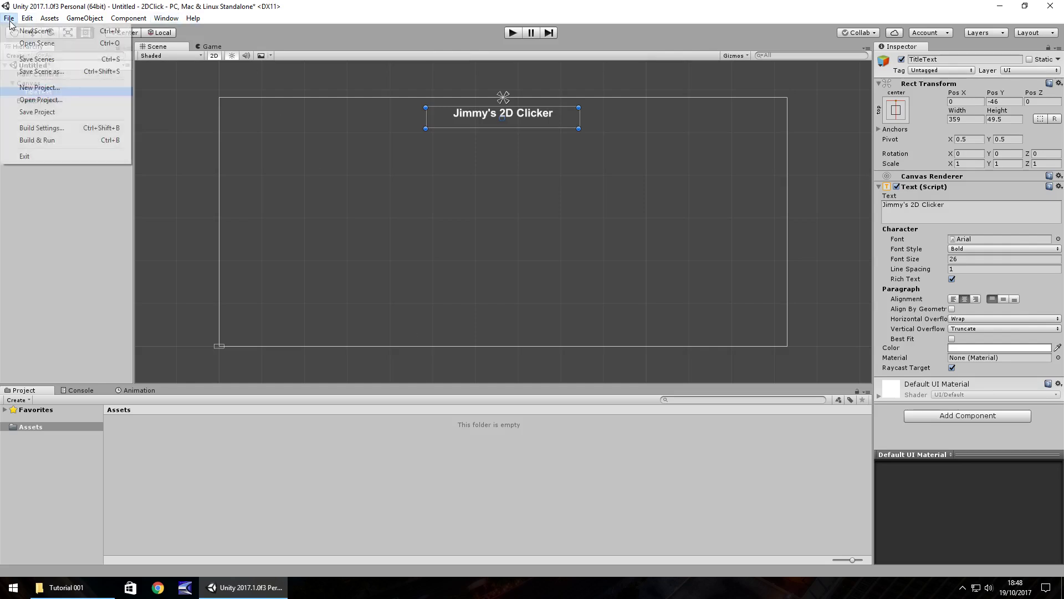
pyautogui.click(37, 59)
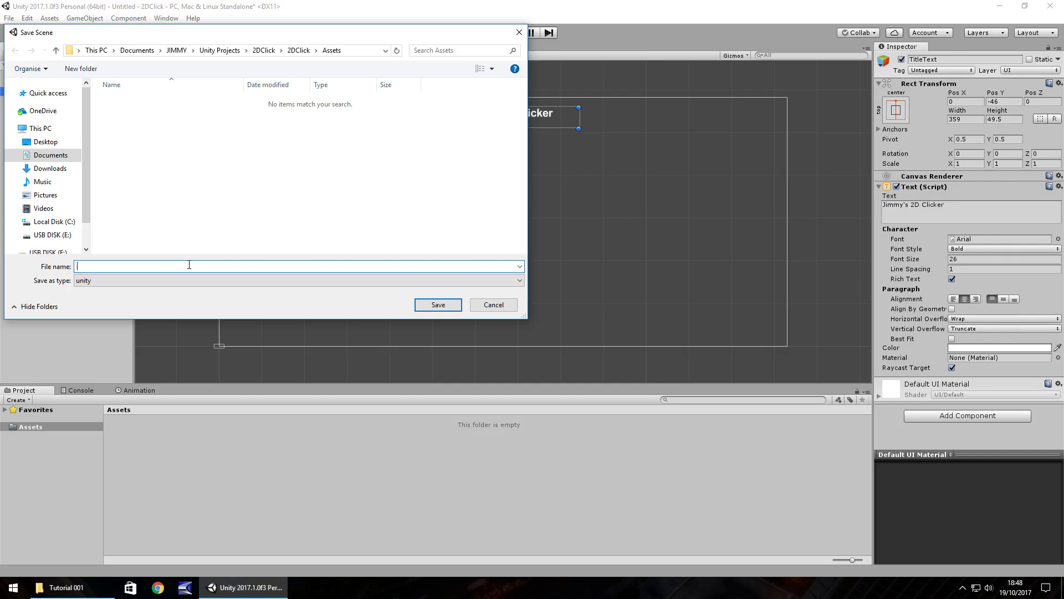
pyautogui.write('Ms')
pyautogui.write('ainScene')
pyautogui.click(437, 305)
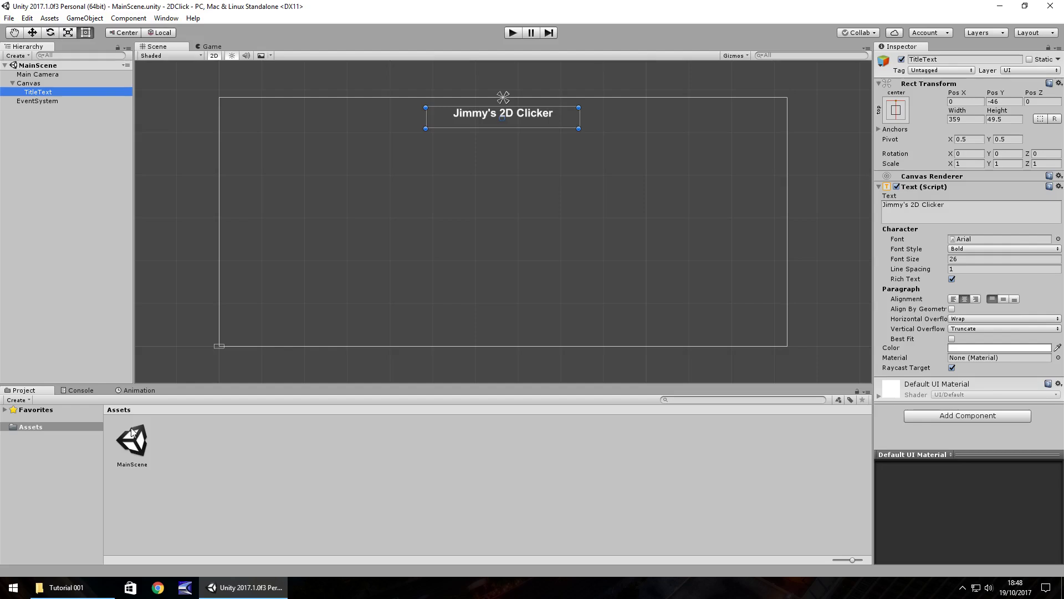
# Reopen the MainScene scene from the project's Assets folder.
pyautogui.click(138, 445)
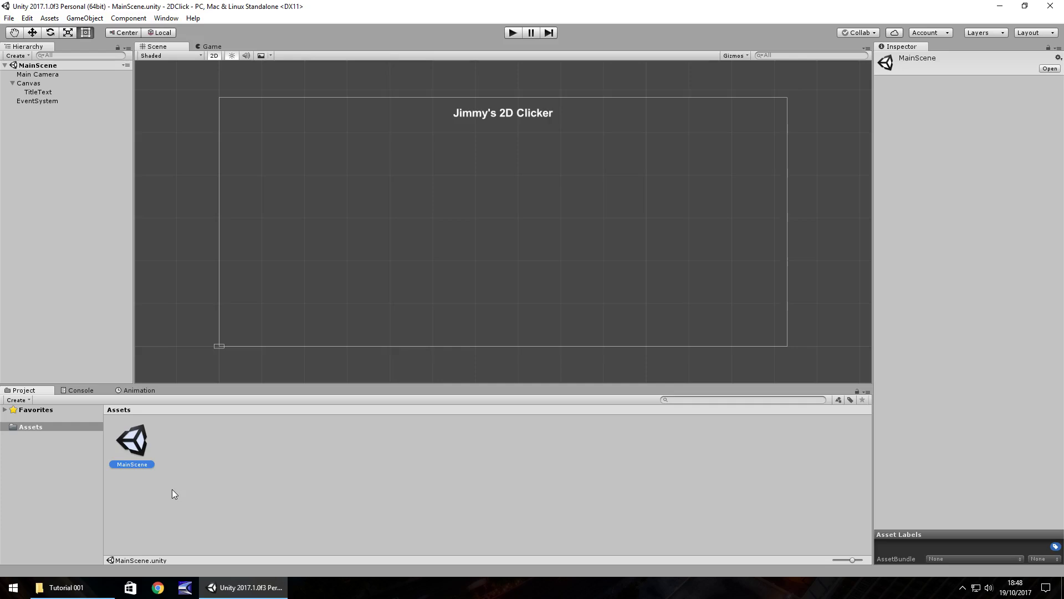
pyautogui.click(191, 453)
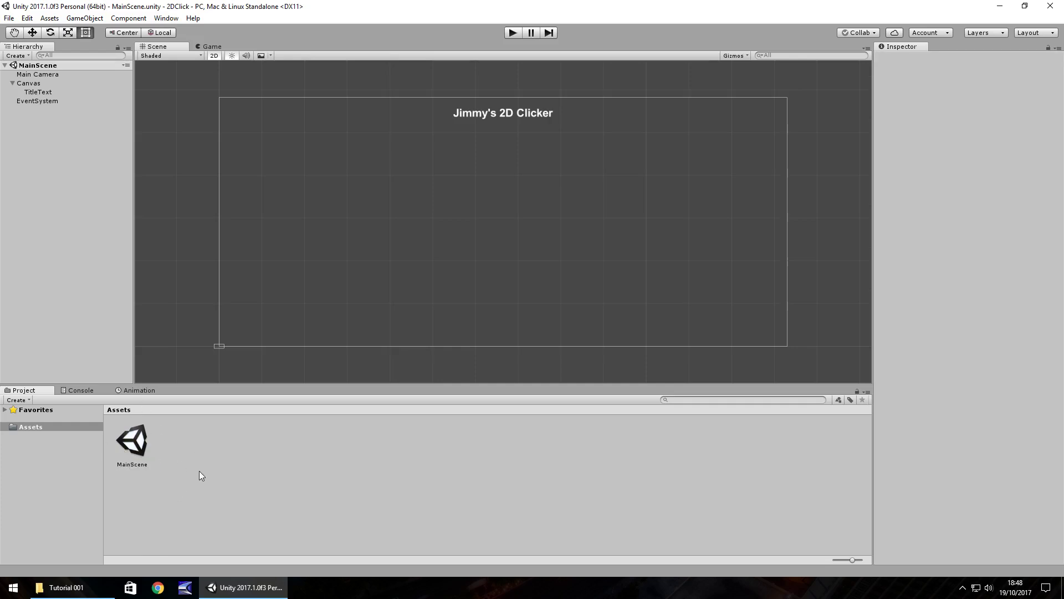
pyautogui.click(143, 441)
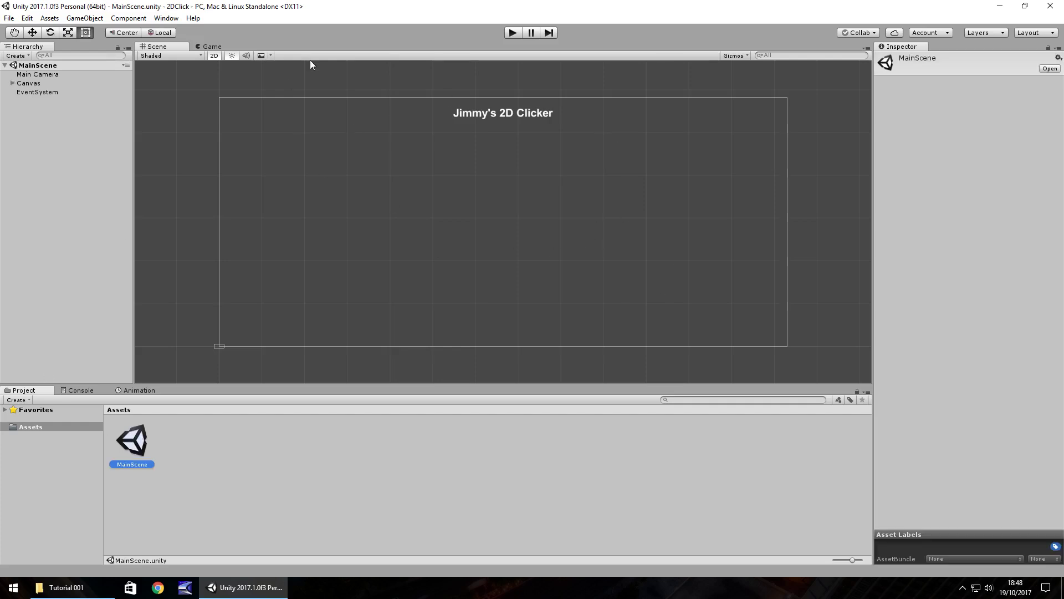